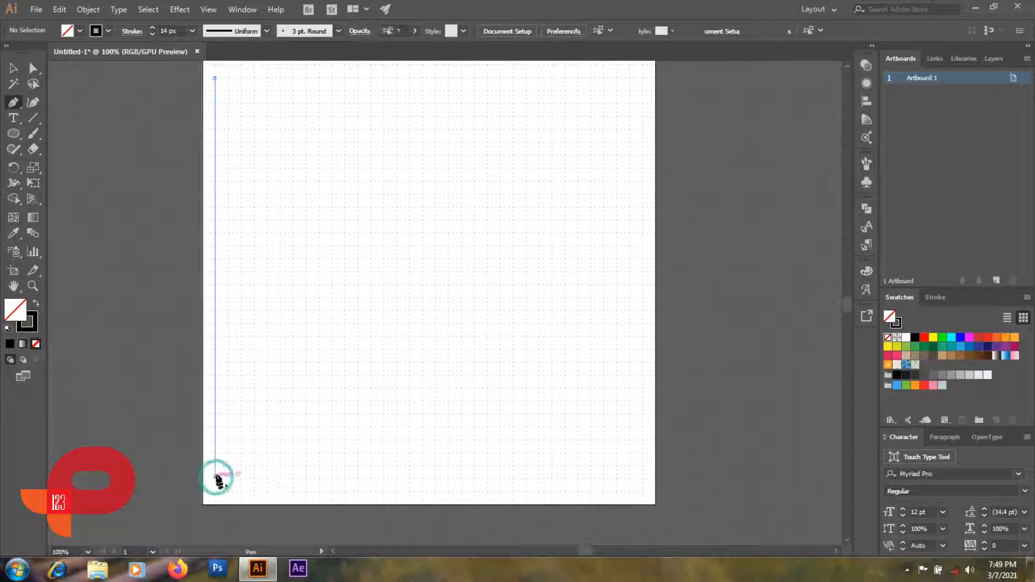
Duplicate the vertical line sideways and repeat the copy to make four evenly spaced parallel lines
left_click(104, 138)
left_click(217, 216)
left_click_drag(219, 216, 229, 210)
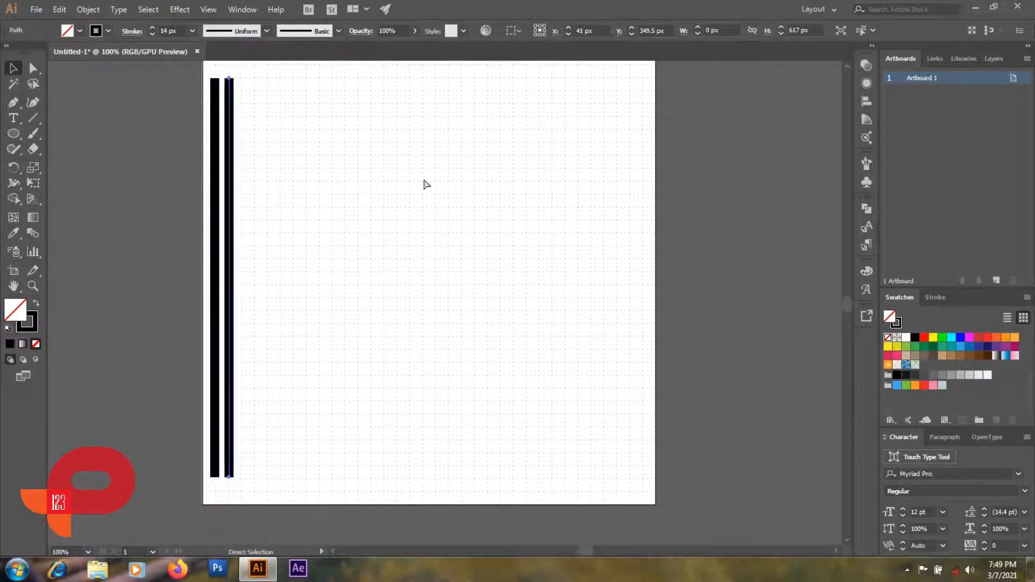
key("ctrl+d")
key("ctrl+d")
Select all four vertical lines, move them away from the artboard edge and rotate them clockwise into a slanted leg
key("ctrl+a")
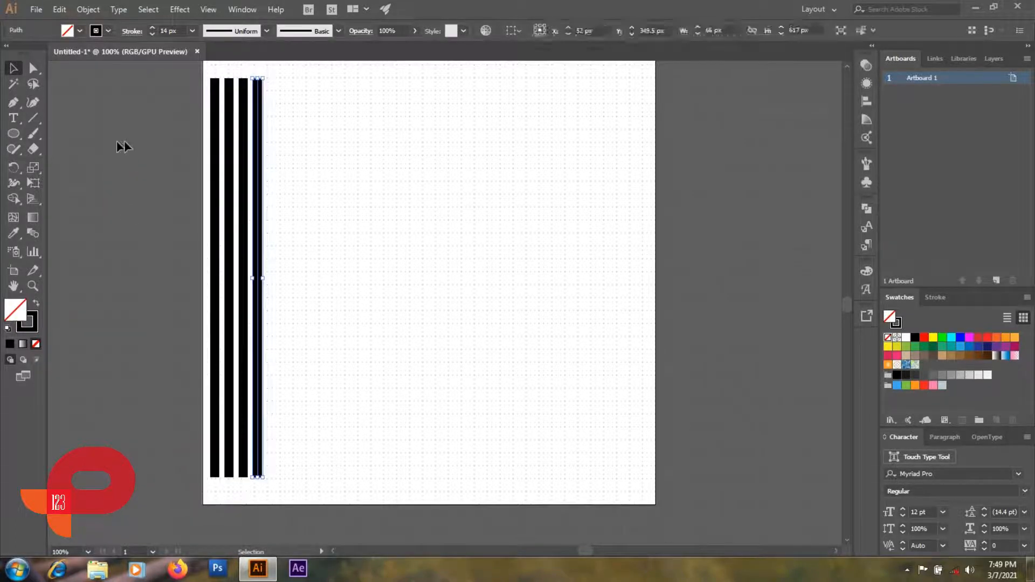
key("ctrl+a")
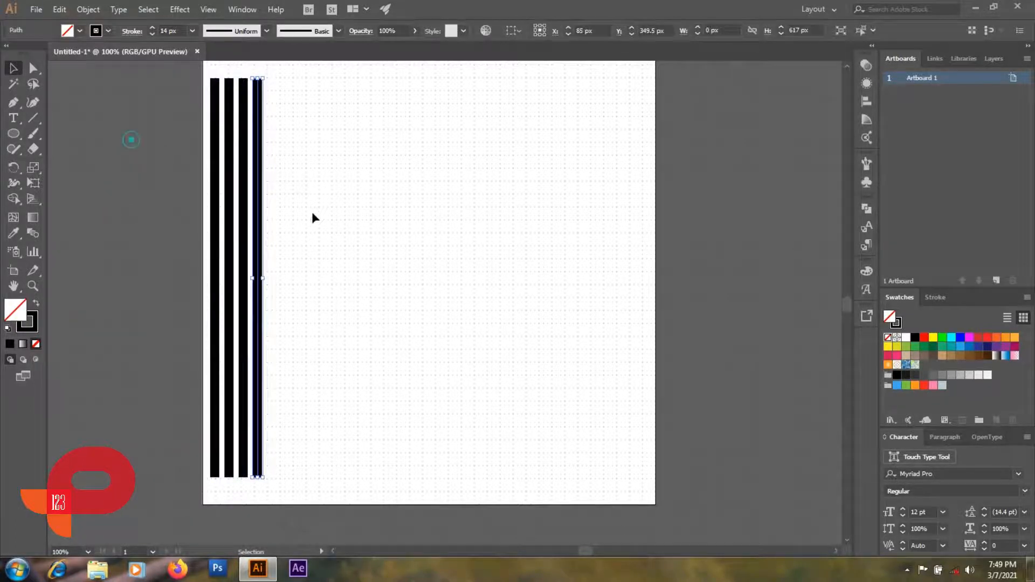
left_click_drag(132, 138, 312, 216)
left_click_drag(243, 185, 317, 184)
left_click_drag(326, 79, 372, 100)
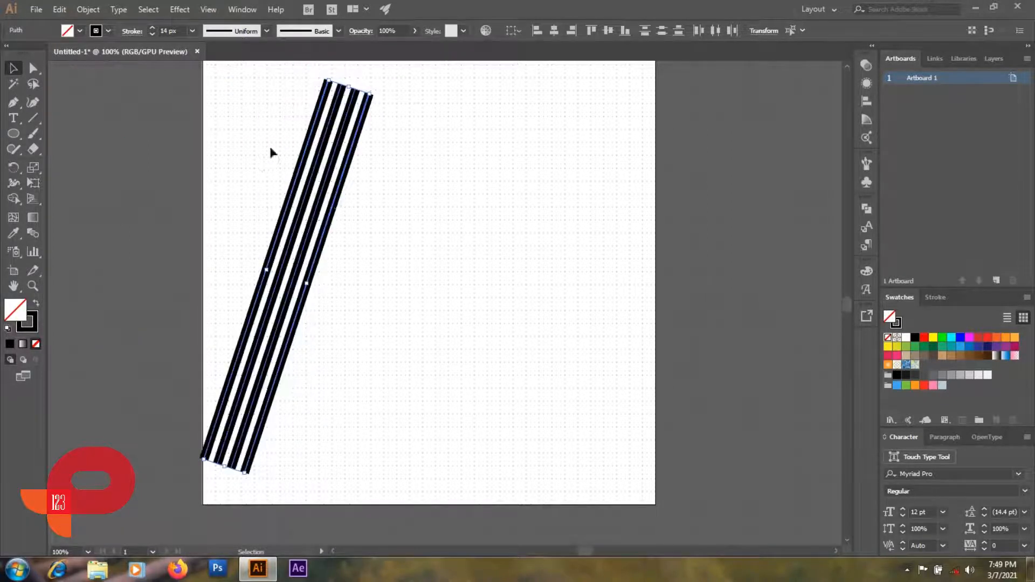
Reflect a copy of the slanted lines across the vertical axis and move it so both sets cross near their upper ends
right_click(318, 194)
mouse_move(357, 370)
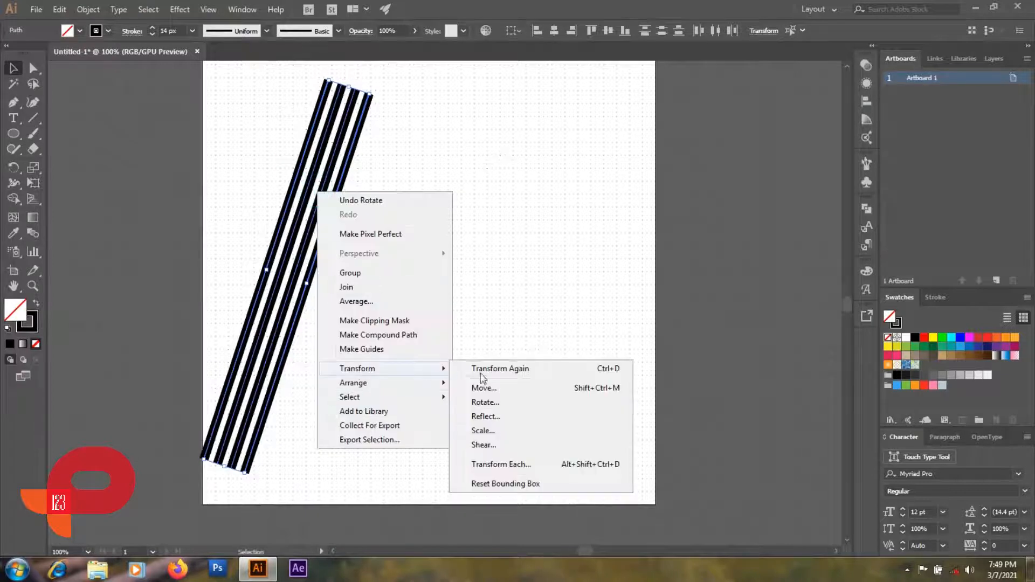
left_click(484, 417)
left_click(786, 379)
left_click_drag(325, 338, 382, 339)
Select both sets of crossing lines and move them together towards the middle of the artboard, aligned to the grid
left_click_drag(257, 264, 383, 301)
left_click_drag(331, 233, 435, 225)
left_click(15, 133)
scroll(431, 340, "up", 1)
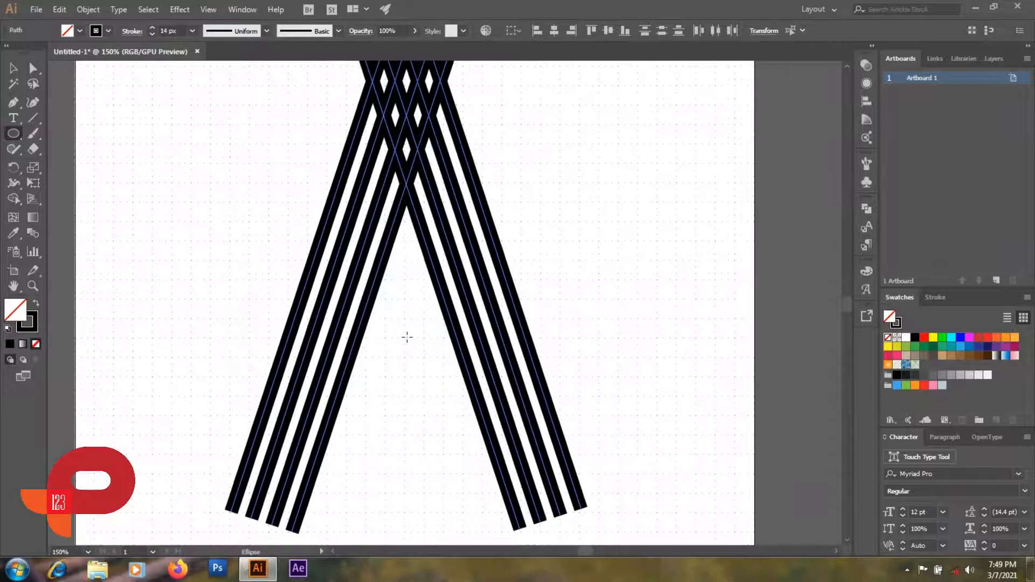
key("v")
key("ctrl+a")
left_click_drag(447, 238, 444, 239)
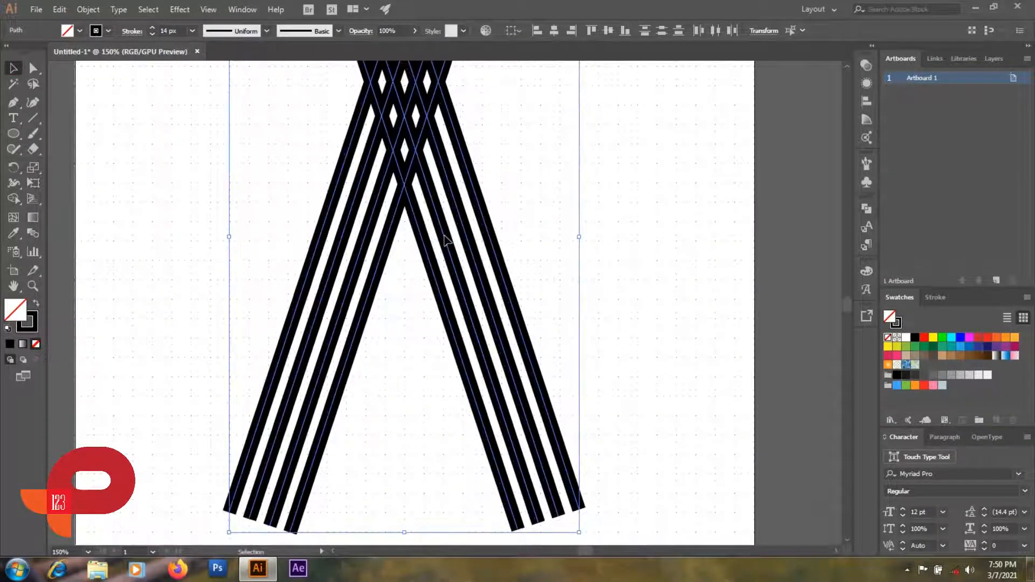
Draw a circle about 241 px in diameter centred between the legs and view the artwork as outlines
left_click(14, 134)
left_click_drag(405, 357, 522, 397)
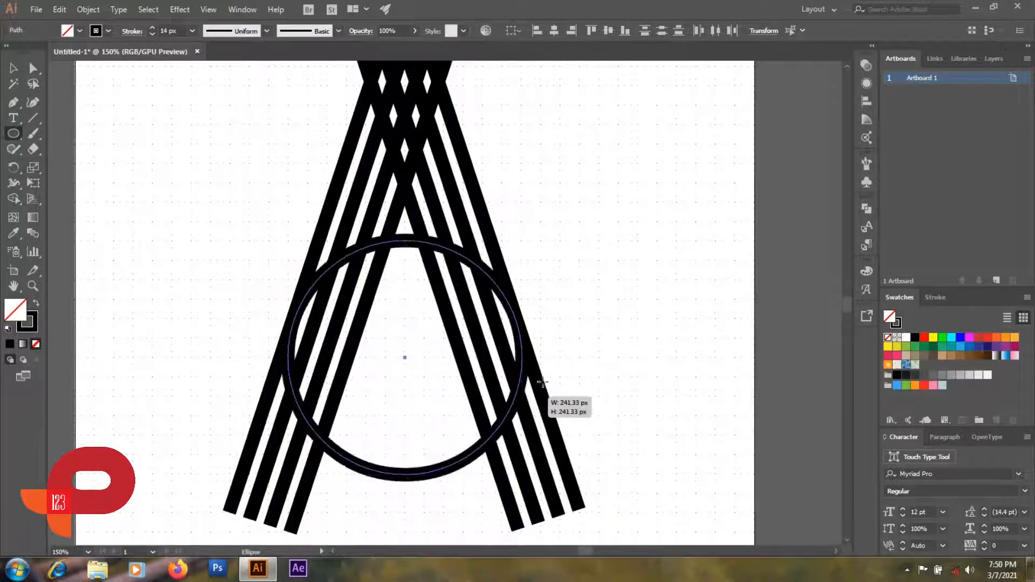
key("ctrl+y")
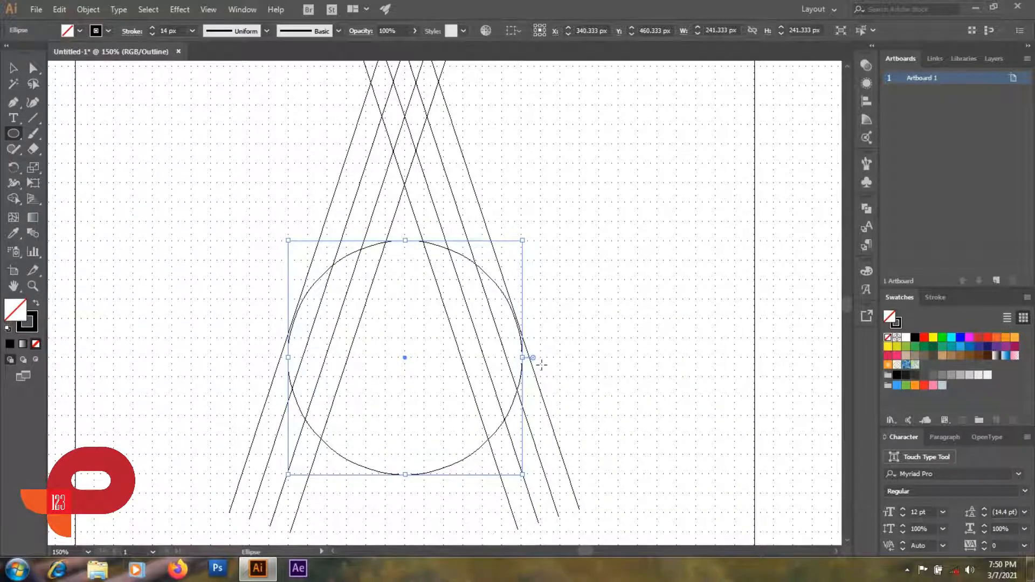
scroll(542, 365, "up", 2)
left_click_drag(520, 358, 620, 337)
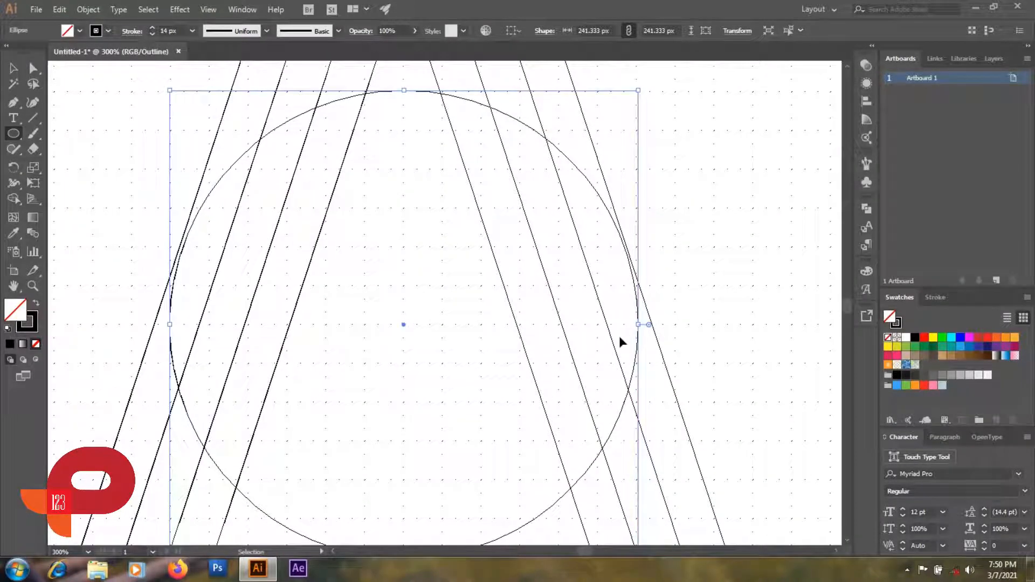
Paste copies of the circle in place and scale them concentrically to fit the successive leg lines, the smallest about 109 px
left_click(60, 10)
left_click(99, 76)
left_click(64, 10)
mouse_move(64, 10)
left_click(107, 99)
scroll(629, 430, "down", 1)
left_click_drag(634, 501, 623, 474)
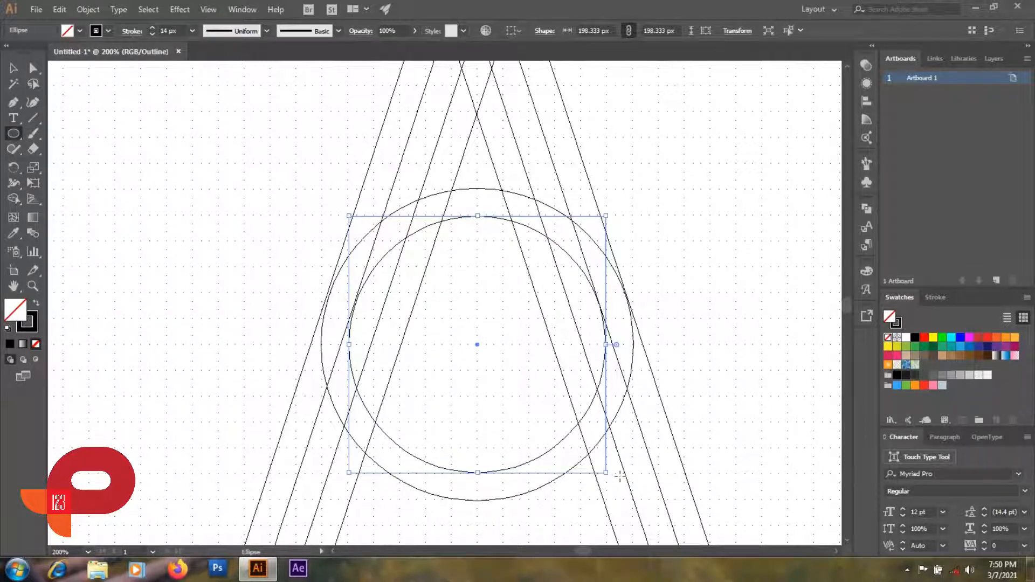
left_click_drag(606, 475, 548, 415)
scroll(494, 340, "up", 2)
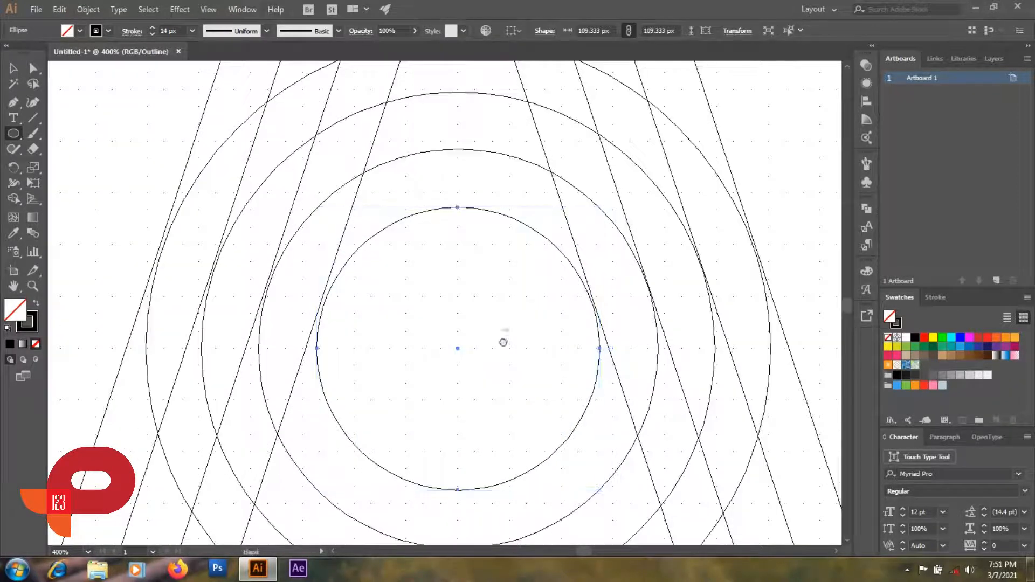
scroll(504, 343, "up", 1)
Draw a horizontal line across the circles, just above their centre, with the Pen tool and return to the preview view
left_click(14, 102)
scroll(313, 314, "down", 1)
left_click(153, 327)
left_click(695, 327)
key("ctrl")
key("ctrl+y")
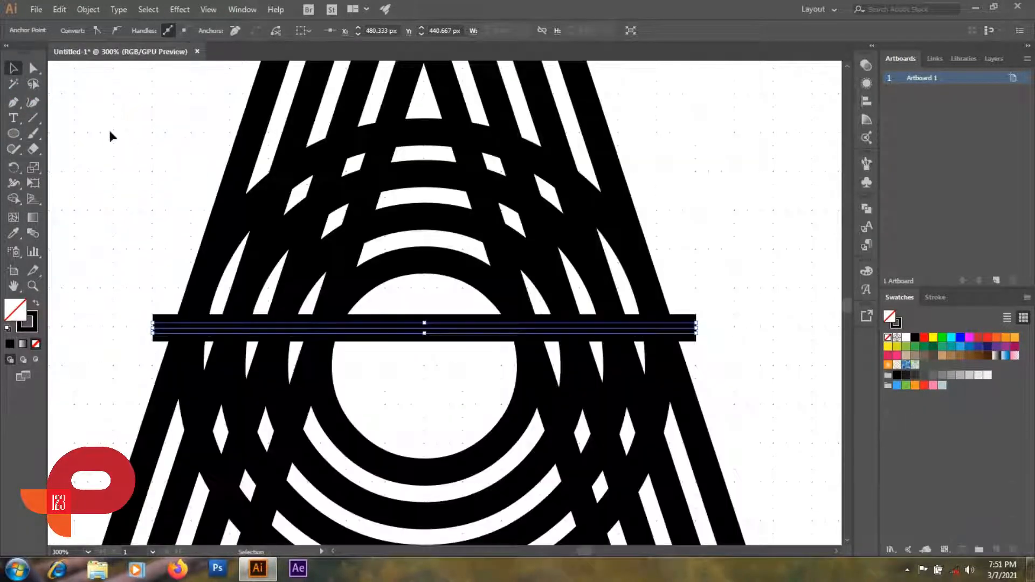
Expand the fill and stroke of all the lines and circles into shapes
key("ctrl+a")
left_click(78, 10)
left_click(132, 144)
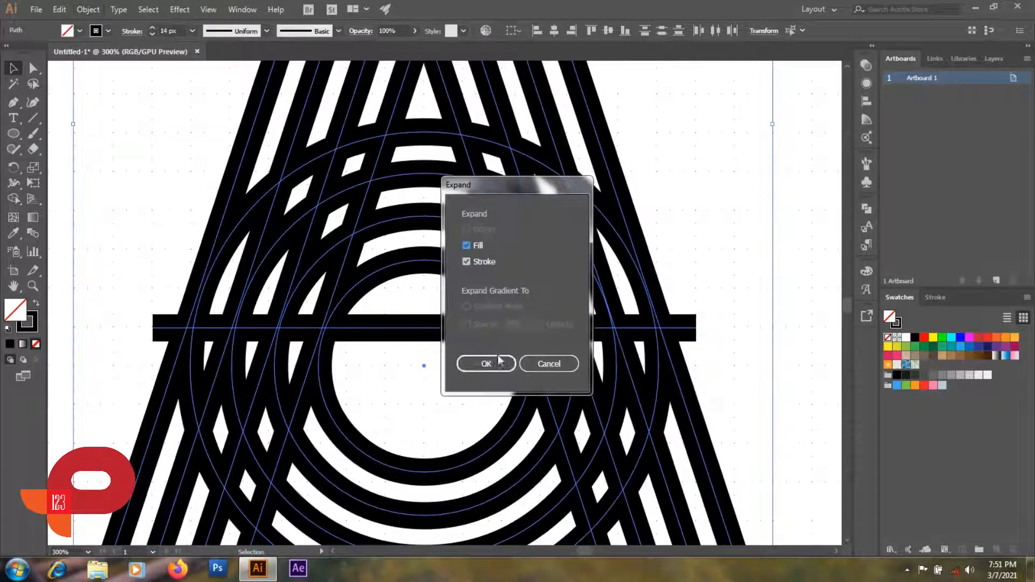
left_click(498, 361)
Draw a horizontal line about 220 px long across the crossing point of the upper legs
left_click(15, 198)
key("ctrl+minus")
key("ctrl+minus")
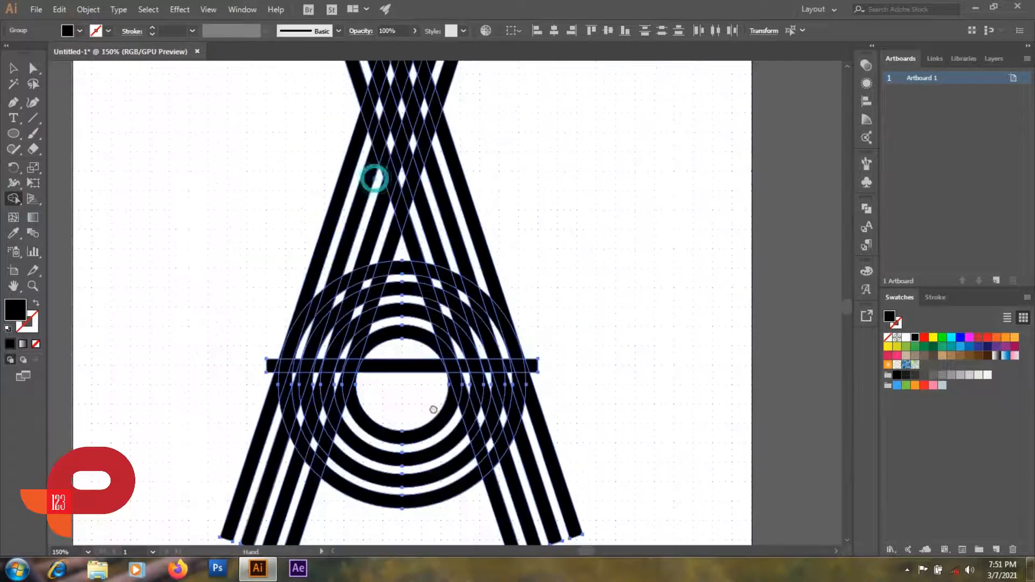
scroll(371, 216, "up", 2, "alt")
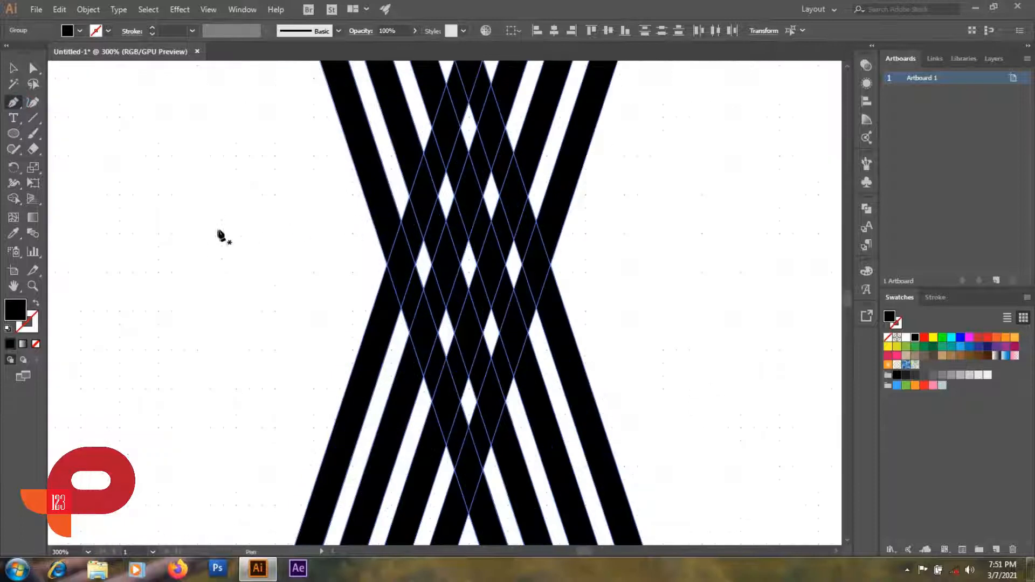
left_click(196, 272)
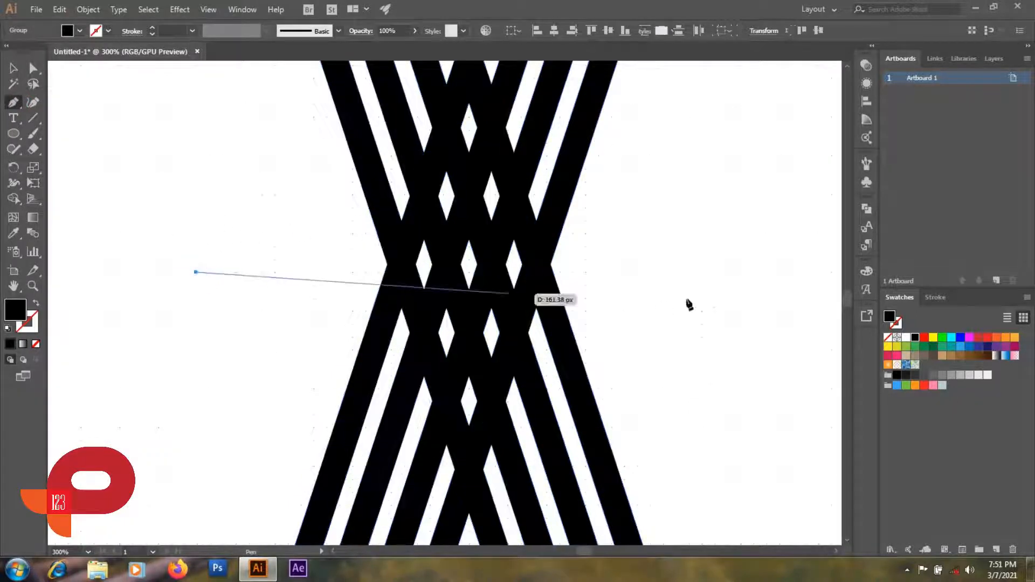
left_click(623, 272, "shift")
Swap fill and stroke for the upper horizontal line and set its stroke weight to 14 px
left_click(13, 68)
left_click(36, 303)
left_click(164, 179)
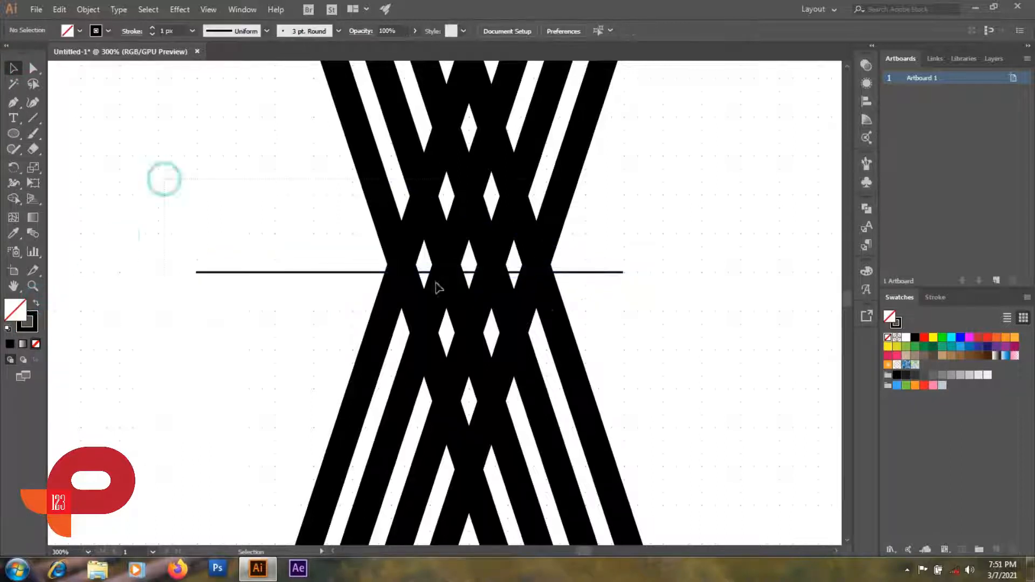
left_click(209, 273)
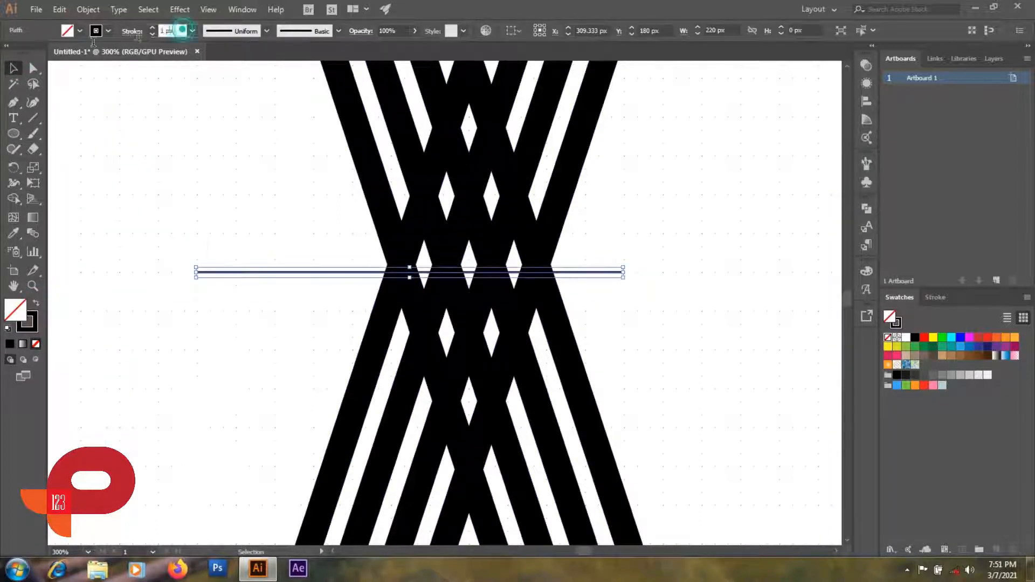
key("Return")
Select all the artwork and expand the new upper line's fill and stroke into a solid bar
key("ctrl+a")
left_click(88, 9)
left_click(124, 149)
left_click(491, 363)
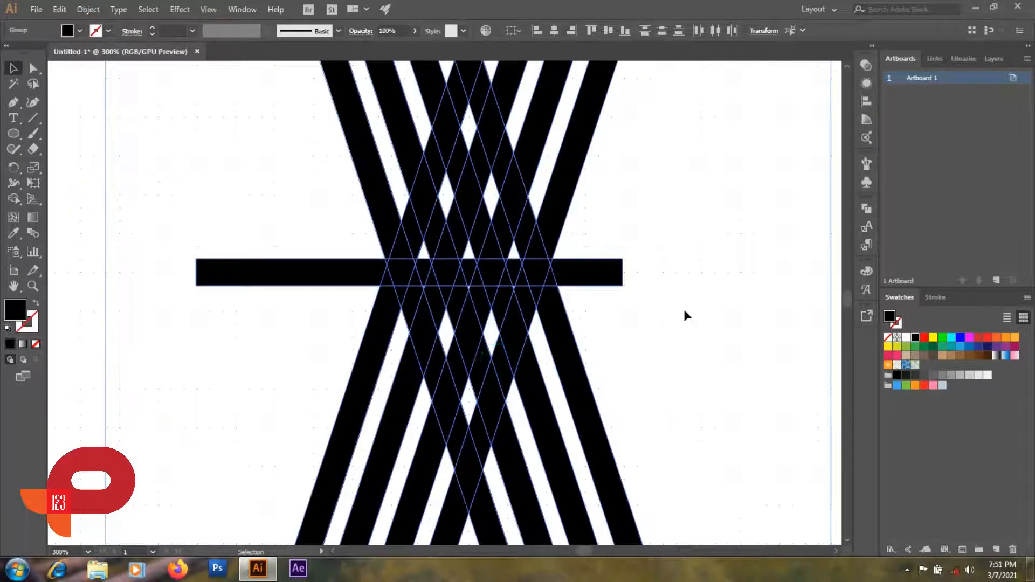
Move the upper bar slightly down over the crossing to about X 314 px, Y 189 px
left_click(684, 315)
scroll(553, 291, "down", 1)
scroll(554, 291, "up", 2)
left_click_drag(594, 291, 607, 307)
key("ctrl+shift+a")
scroll(593, 311, "down", 4)
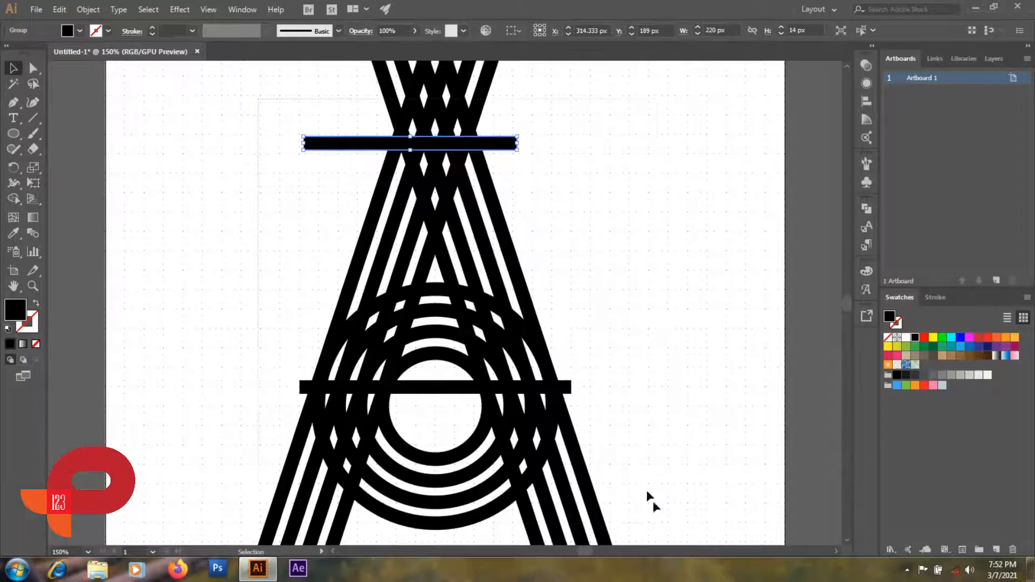
Select all the artwork and remove the stripe pieces above the upper bar with Shape Builder
scroll(652, 500, "down", 1)
key("ctrl+a")
scroll(686, 203, "up", 3)
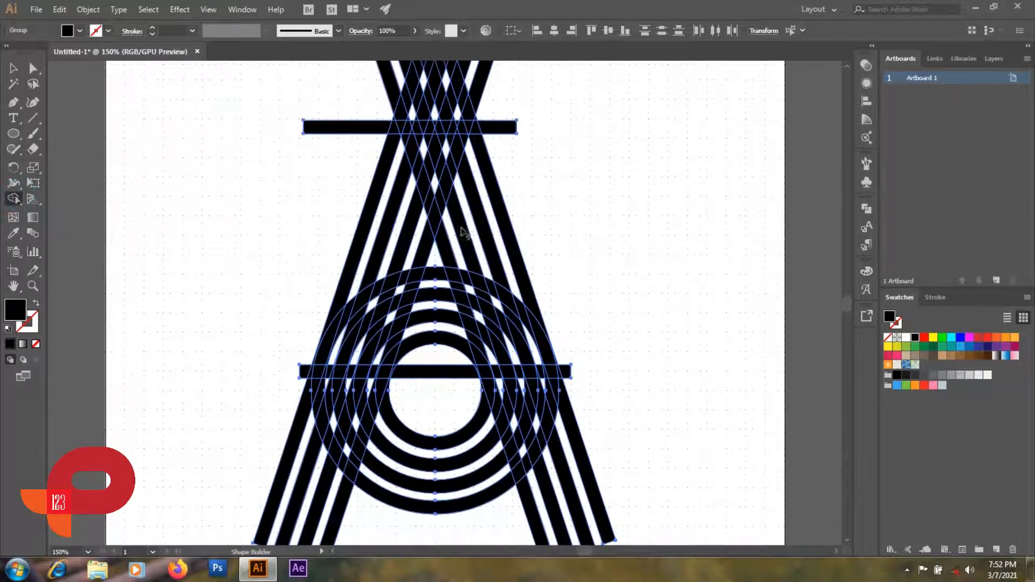
left_click(438, 181, "ctrl")
left_click_drag(364, 295, 620, 289)
left_click_drag(652, 226, 325, 110)
mouse_move(325, 115)
left_mouse_down()
mouse_move(553, 126)
mouse_move(443, 75)
left_mouse_up()
left_click_drag(362, 261, 595, 214)
Remove the leftover triangular tips above the upper bar and the bar's overhanging ends on both sides
scroll(430, 285, "up", 2)
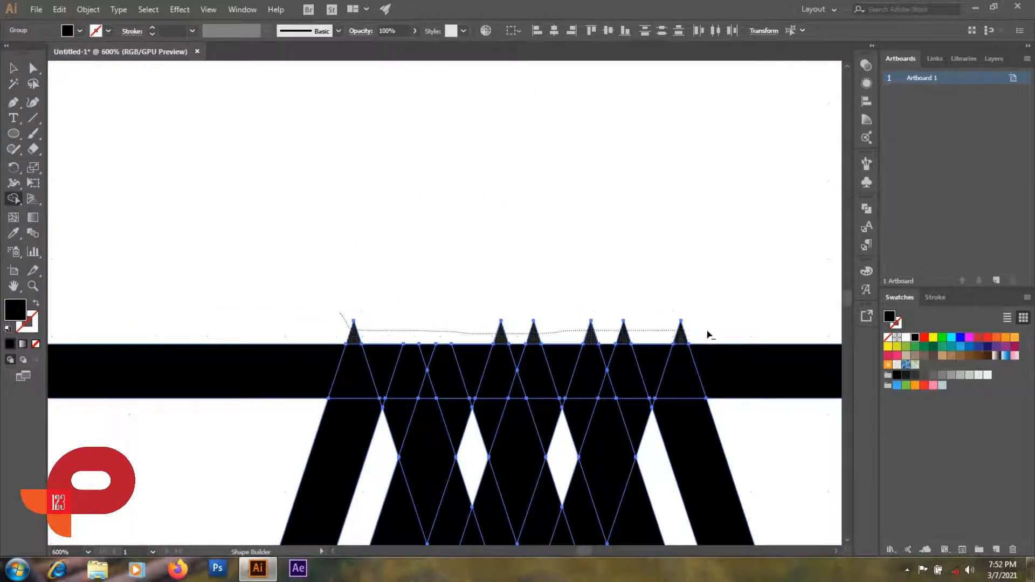
left_click_drag(707, 331, 712, 331)
left_click_drag(743, 311, 752, 364)
left_click_drag(222, 289, 264, 380)
Remove the circle arcs between the legs below the lower bar and the leg ends outside the circles
scroll(273, 395, "down", 3)
left_click_drag(429, 369, 470, 260)
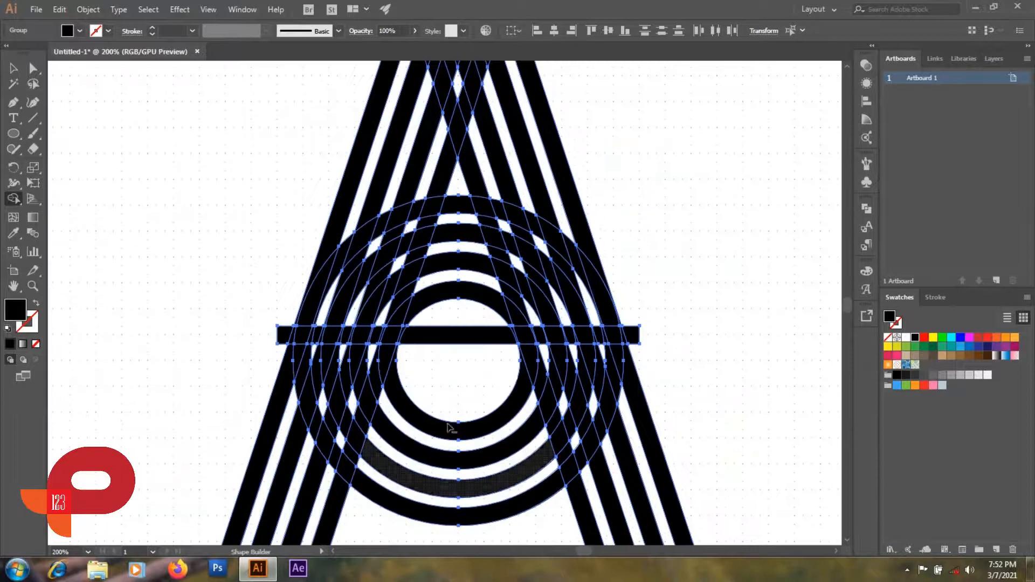
left_click_drag(454, 388, 446, 535)
left_click_drag(235, 396, 485, 470)
left_click_drag(756, 436, 468, 524)
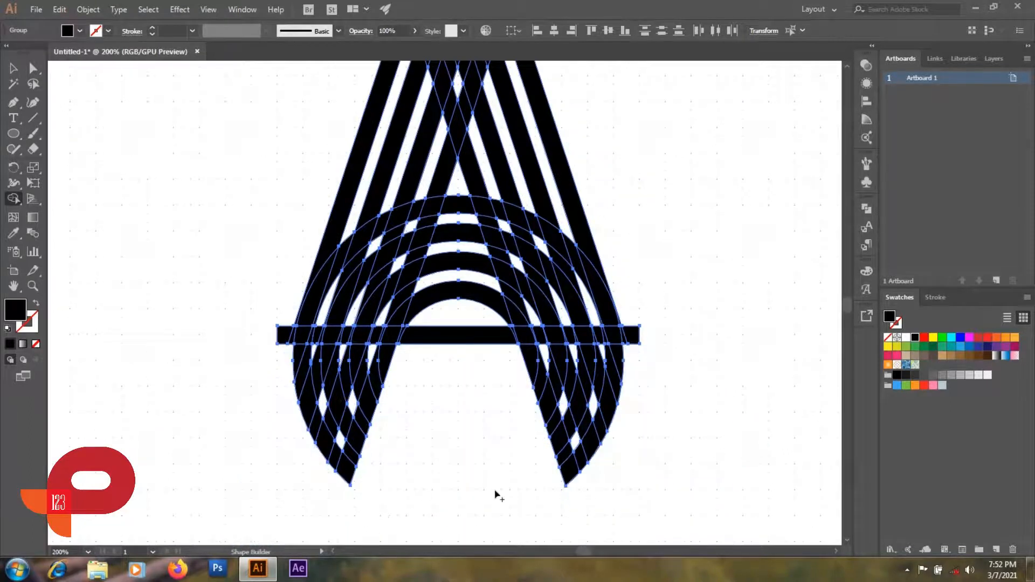
Remove the lower bar's left overhang and all the left leg and arc pieces below the bar
scroll(461, 315, "up", 1)
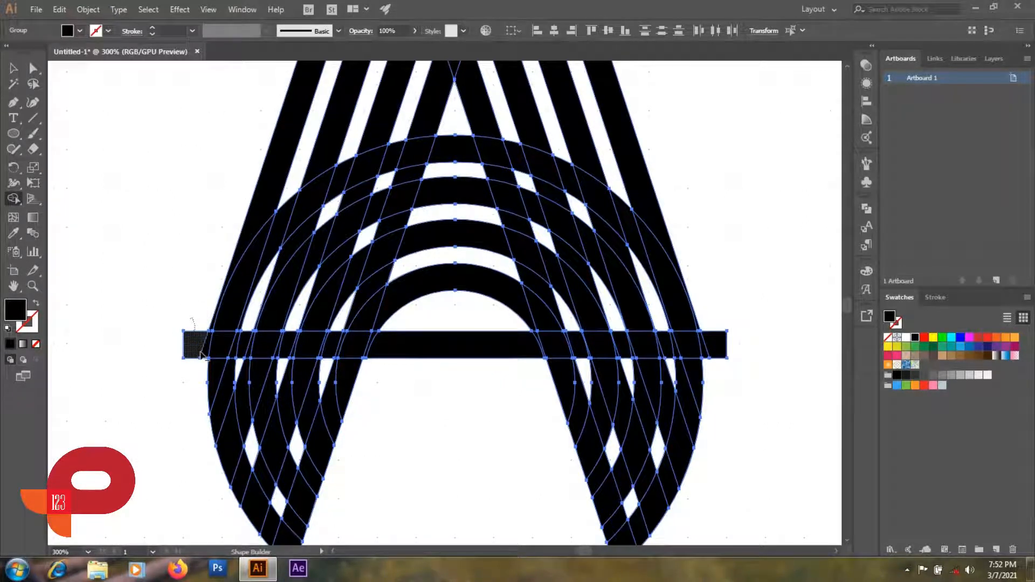
left_click_drag(198, 357, 369, 399)
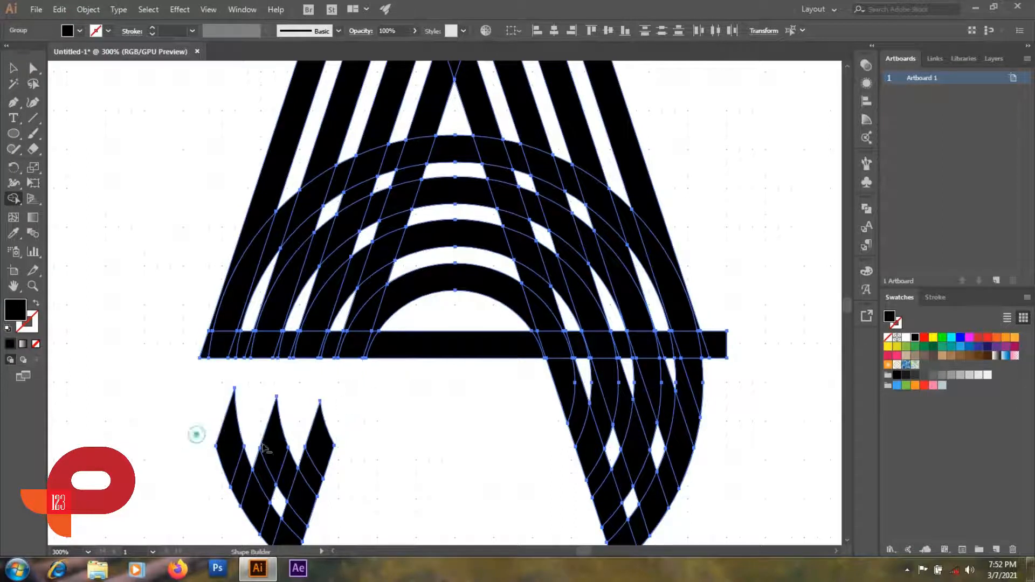
left_click_drag(264, 447, 388, 487, "alt")
left_click_drag(213, 454, 392, 526, "alt")
left_click_drag(247, 455, 350, 470, "alt")
left_click_drag(351, 449, 337, 346)
left_click(257, 422, "alt")
left_click_drag(316, 403, 264, 458, "alt")
Remove all the right leg and arc pieces below the lower bar, plus the bar's right overhang
mouse_move(566, 292)
left_mouse_down()
mouse_move(467, 373)
mouse_move(619, 352)
left_mouse_up()
left_click_drag(415, 405, 638, 407, "alt")
mouse_move(431, 439)
left_mouse_down("alt")
mouse_move(587, 458)
mouse_move(617, 488)
left_mouse_up("alt")
scroll(456, 455, "down", 1)
left_click_drag(469, 448, 574, 517, "alt")
left_click_drag(520, 453, 540, 496, "alt")
left_click_drag(603, 259, 615, 334, "alt")
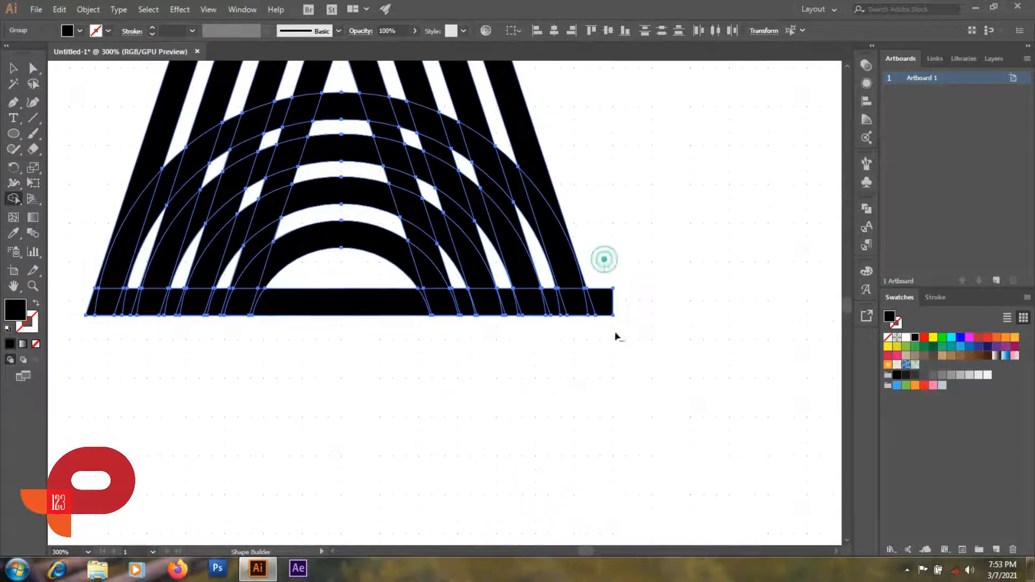
Remove the pieces filling the gap between the two outermost arcs on the left side, down to the baseline
scroll(442, 292, "up", 1)
left_click_drag(404, 288, 604, 417)
left_click_drag(275, 347, 269, 359)
mouse_move(520, 202)
left_mouse_down()
mouse_move(474, 201)
mouse_move(360, 241)
mouse_move(275, 324)
mouse_move(241, 393)
mouse_move(292, 248)
left_mouse_up()
scroll(237, 392, "up", 2)
left_click_drag(260, 296, 254, 331)
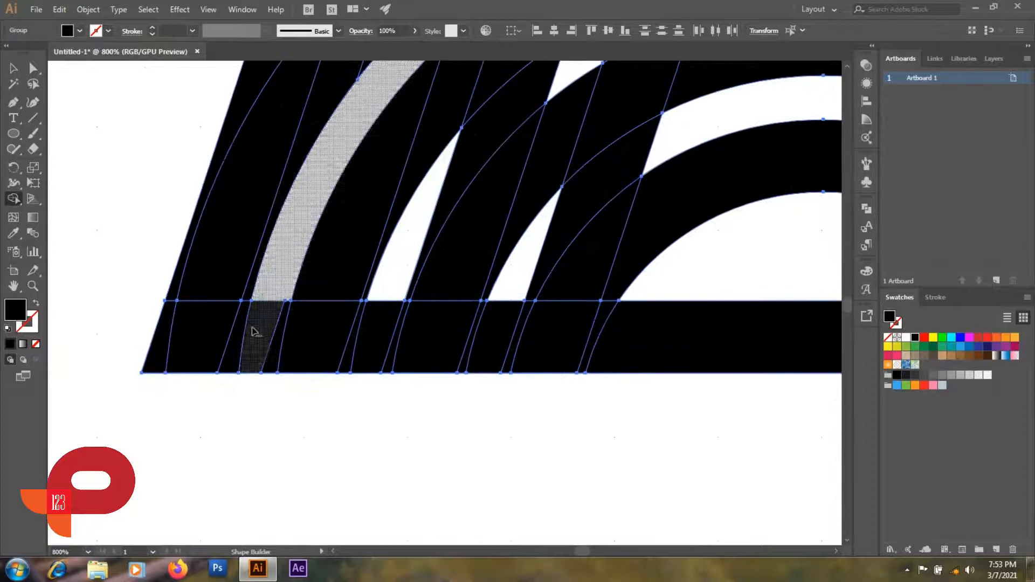
key("ctrl")
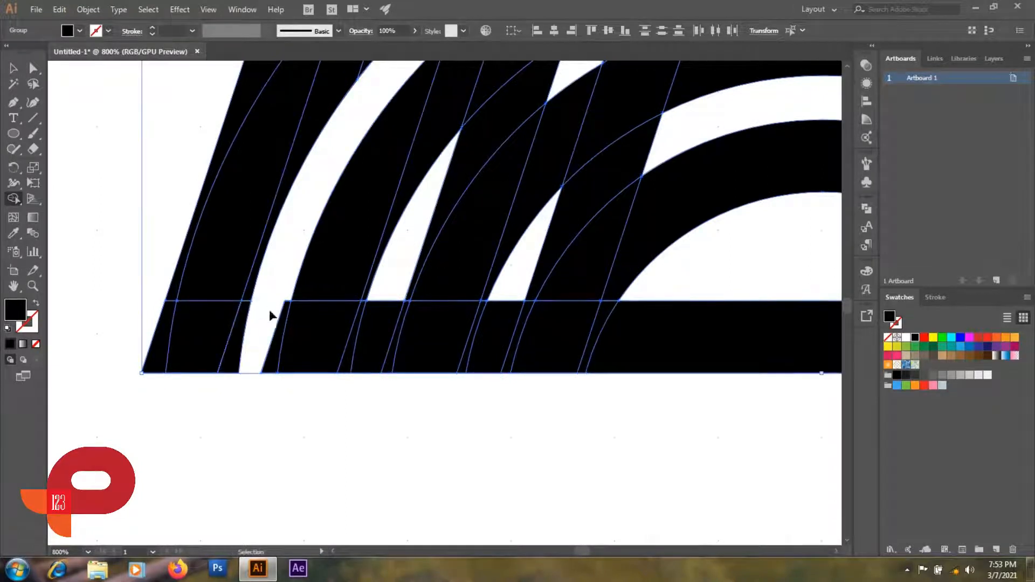
left_click_drag(265, 399, 267, 400)
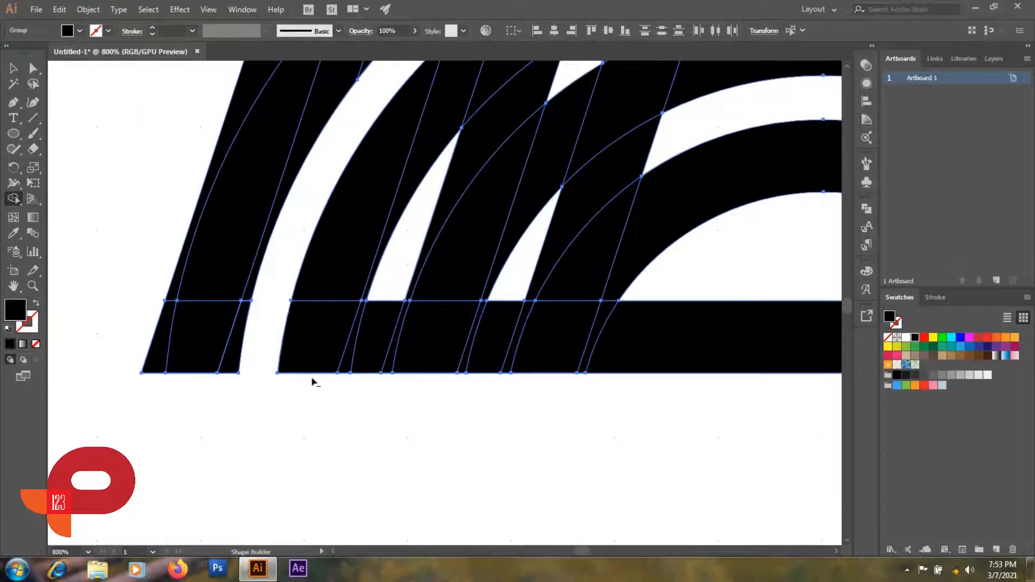
scroll(265, 337, "down", 1)
left_click(181, 338, "alt")
key("ctrl+z")
left_click(13, 69)
left_click(157, 234)
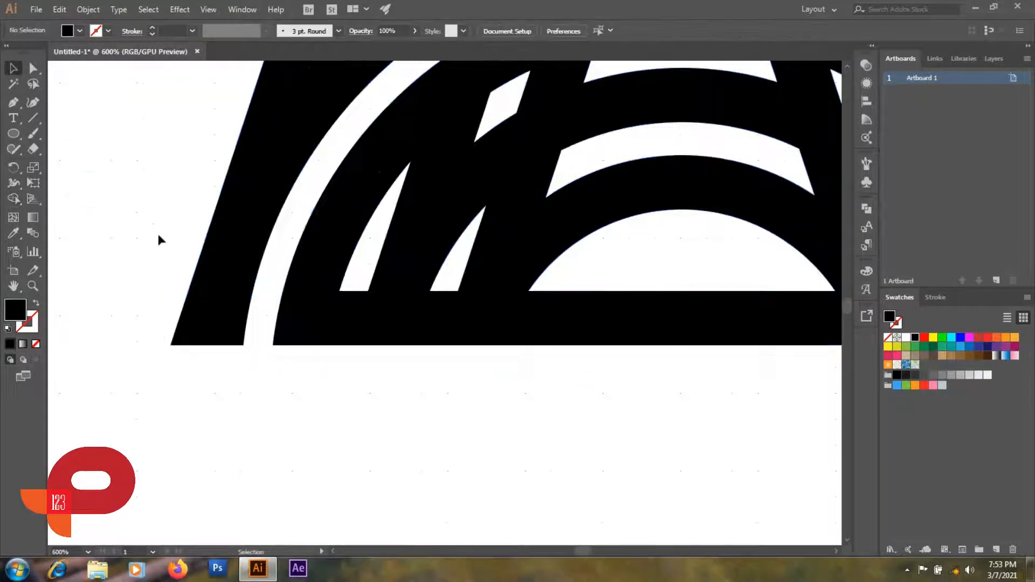
Remove the pieces filling the two inner arc gaps on the left side with Shape Builder, down to the baseline
scroll(182, 321, "down", 1)
left_click(208, 382)
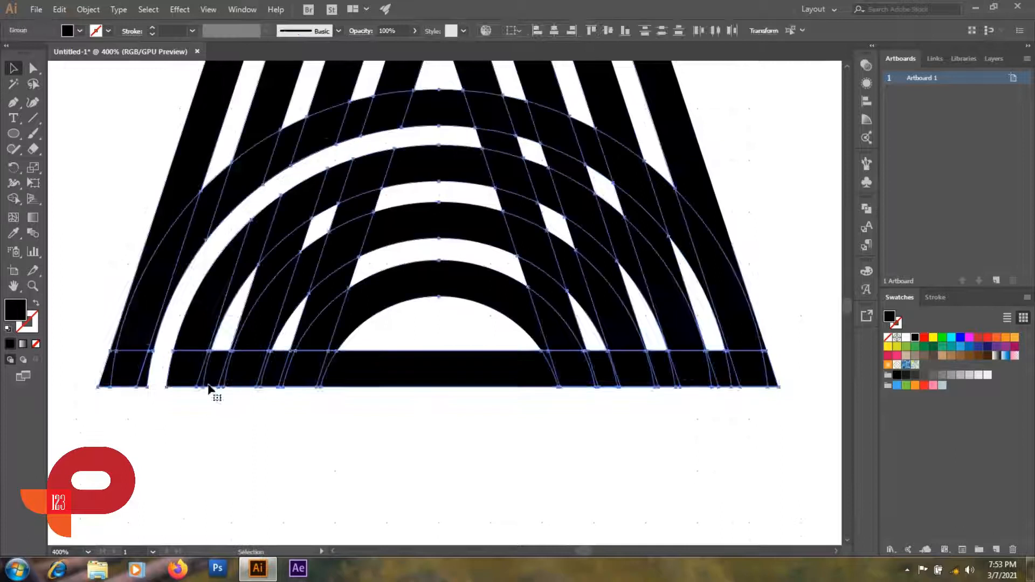
left_click(13, 199)
mouse_move(462, 203)
left_mouse_down()
mouse_move(397, 196)
mouse_move(323, 231)
mouse_move(248, 310)
mouse_move(226, 357)
left_mouse_up()
scroll(225, 358, "up", 3)
scroll(237, 291, "down", 2)
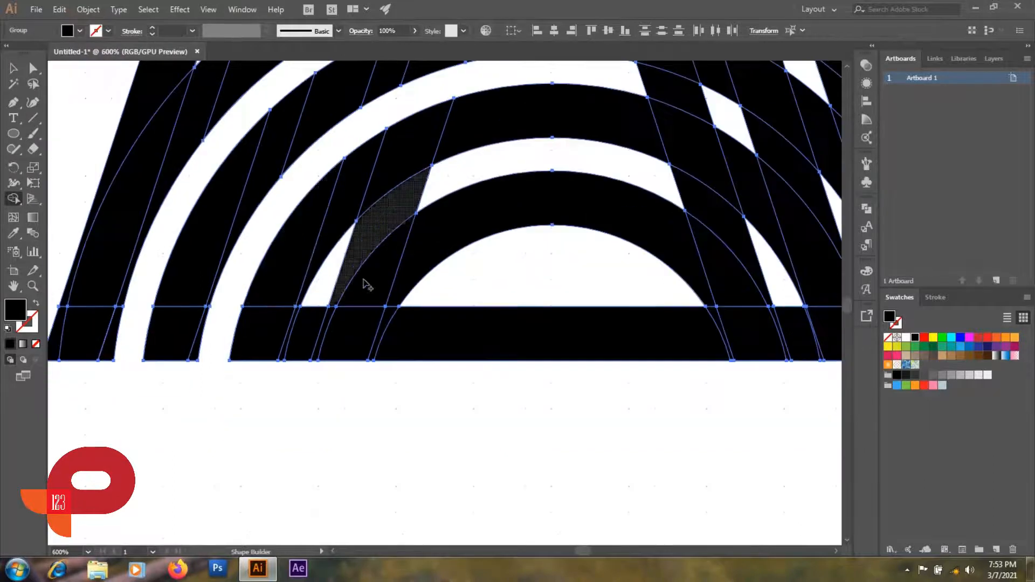
scroll(361, 332, "up", 2)
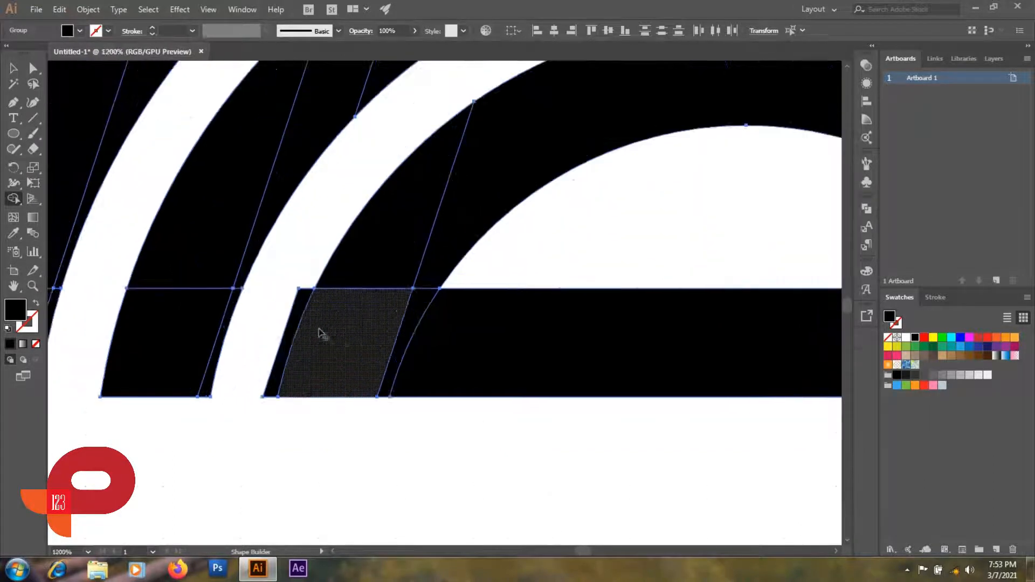
Remove the leftover piece beside the innermost arc's left foot and the lower bar section spanning the inner arch
scroll(289, 279, "down", 3)
left_click_drag(434, 246, 377, 299)
scroll(343, 262, "up", 3)
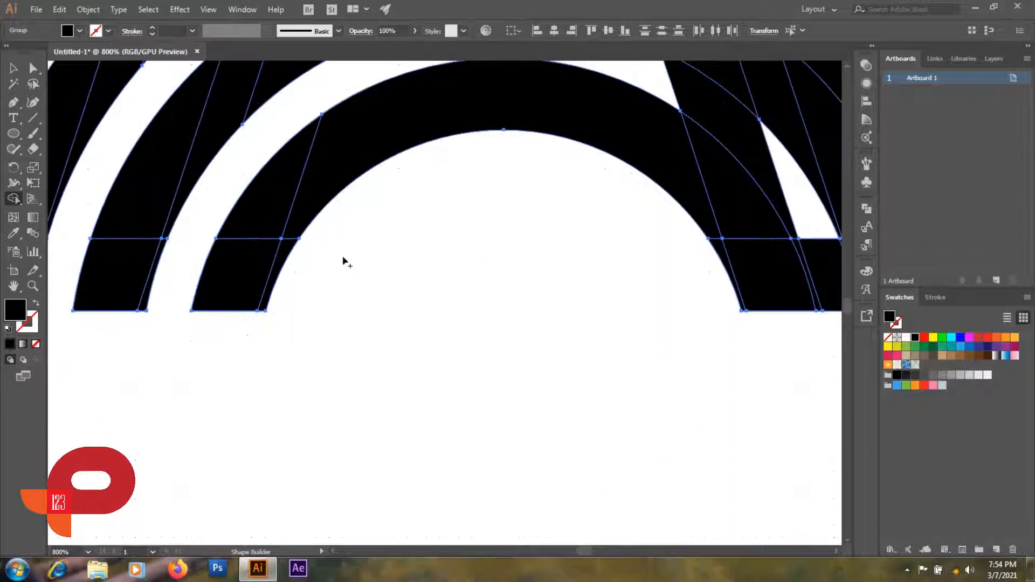
scroll(357, 260, "down", 3)
Clear the right leg's innermost slanted gap down through the top of the arcs into the outermost arc gap
left_click_drag(471, 234, 339, 314)
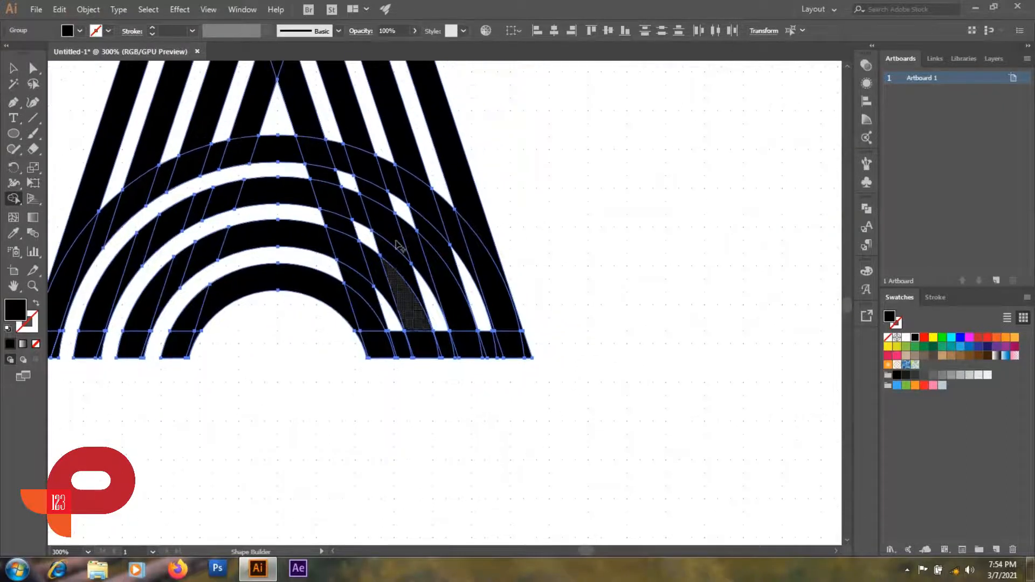
left_click_drag(374, 210, 414, 329)
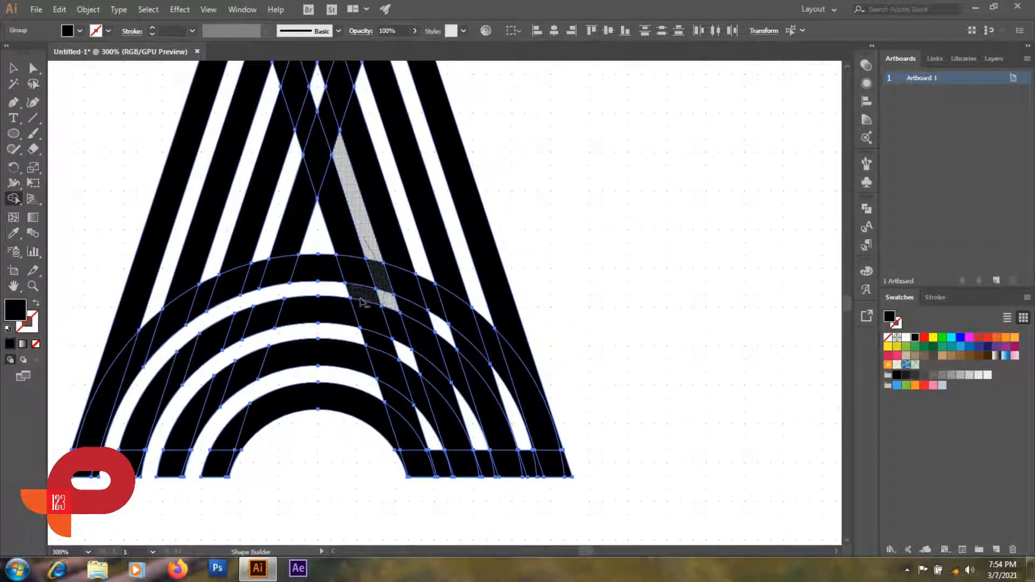
left_click_drag(362, 301, 365, 300)
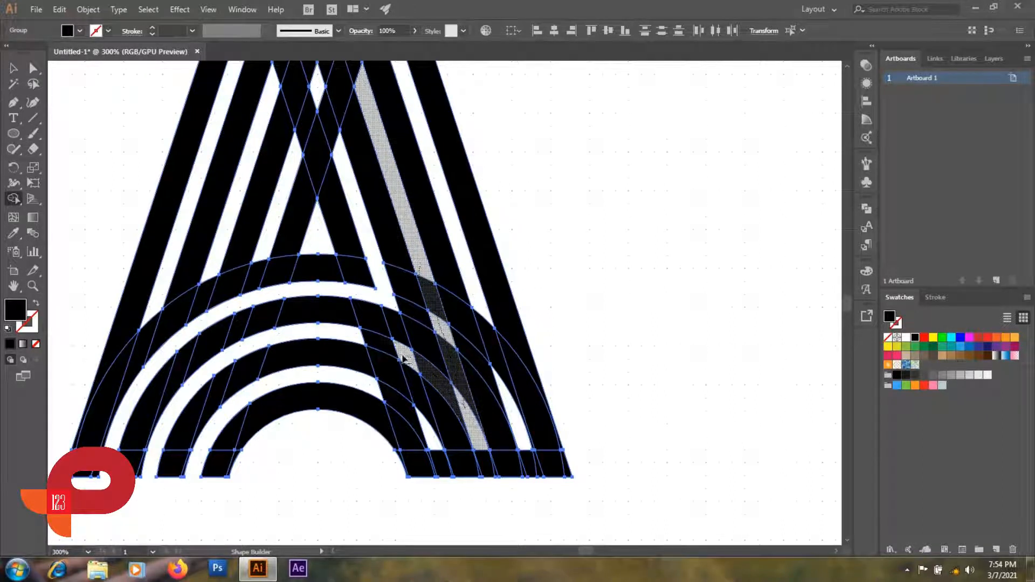
Clear the right leg's middle slanted gap and the right ends of the two inner arc gaps down to the baseline
left_click_drag(354, 338, 335, 331)
left_click_drag(440, 378, 384, 223)
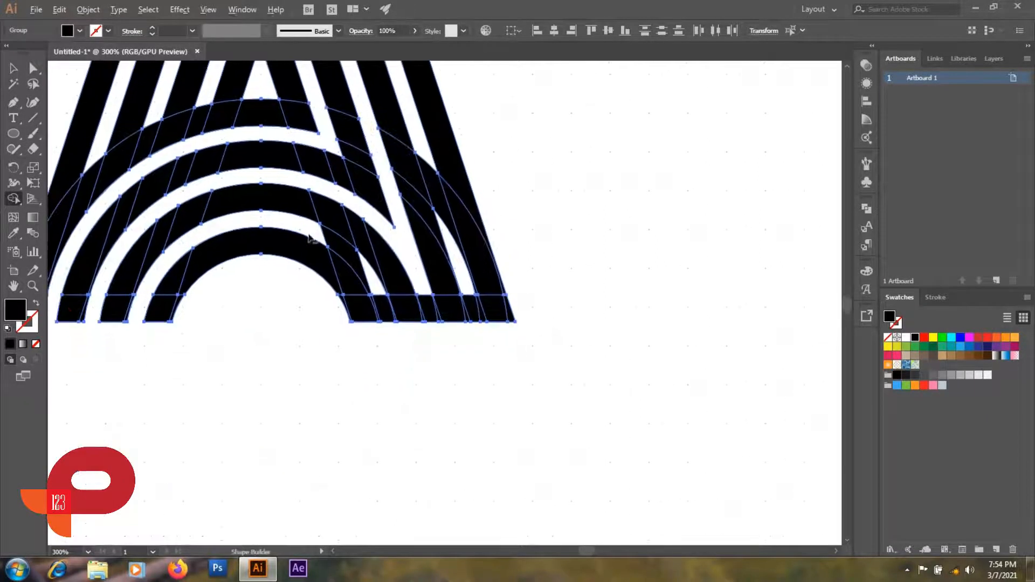
left_click_drag(386, 302, 387, 303)
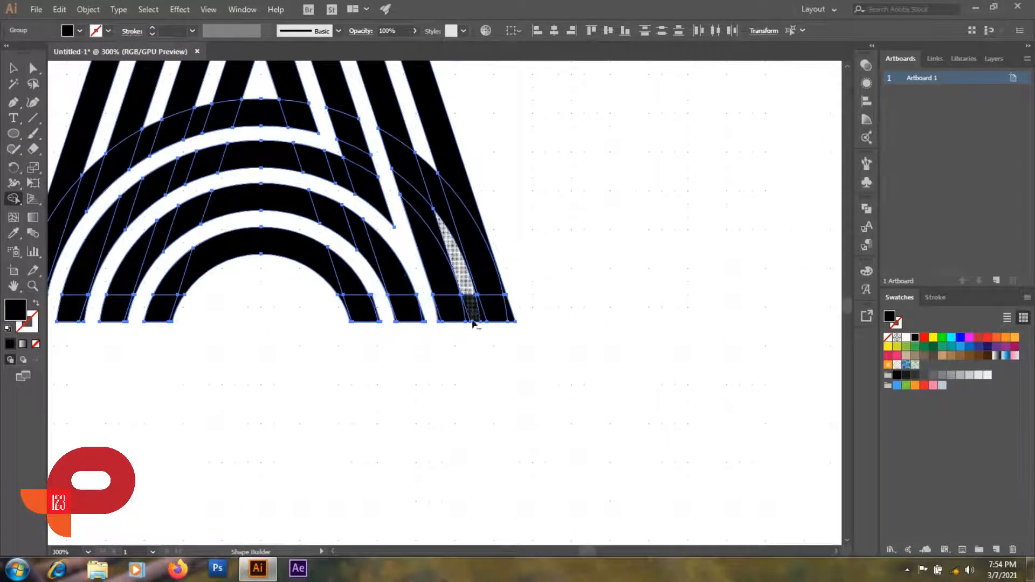
Try to carry the outermost arc gap across the right leg's outer stripes down to the baseline
scroll(481, 318, "up", 3)
mouse_move(462, 289)
left_mouse_down()
mouse_move(440, 330)
mouse_move(424, 329)
left_mouse_up()
mouse_move(350, 305)
left_mouse_down()
mouse_move(459, 338)
mouse_move(406, 427)
left_mouse_up()
key("ctrl+z")
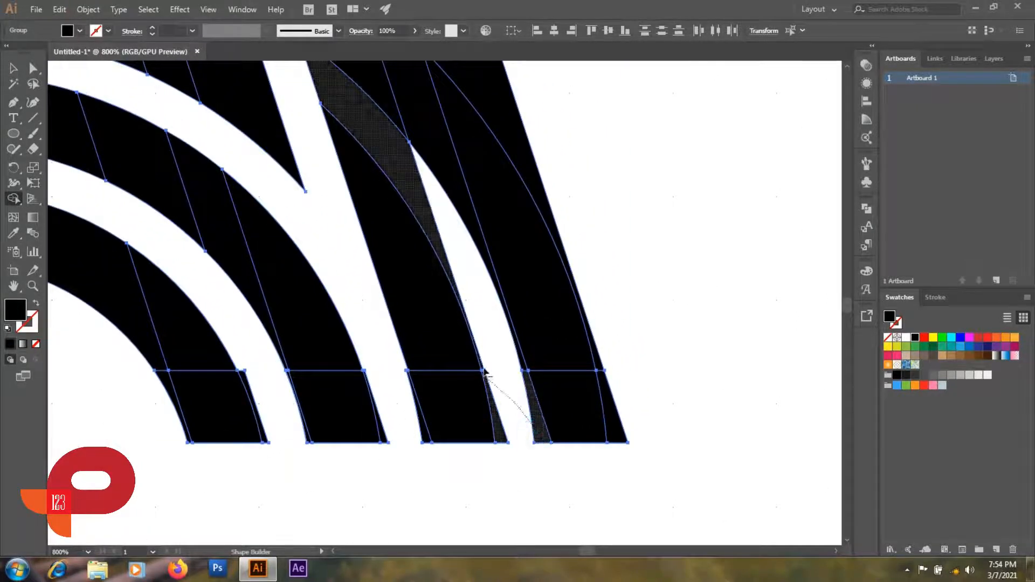
left_click_drag(409, 194, 457, 253)
left_click_drag(356, 126, 372, 141)
Try trimming the slivers at the lower end of the right leg's third stripe
scroll(507, 364, "up", 3)
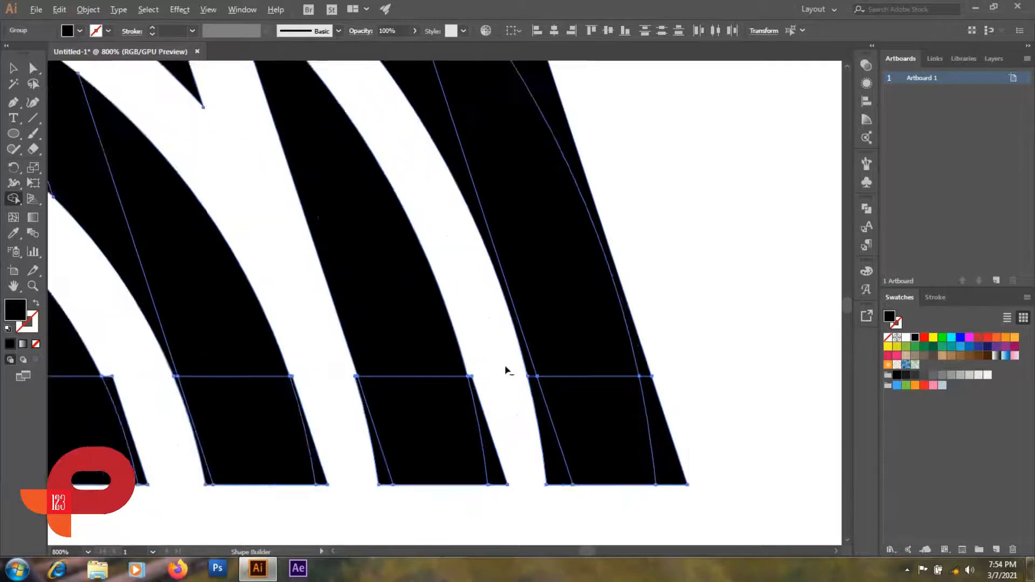
left_click(442, 413, "alt")
scroll(444, 377, "down", 2)
left_click_drag(364, 345, 472, 275)
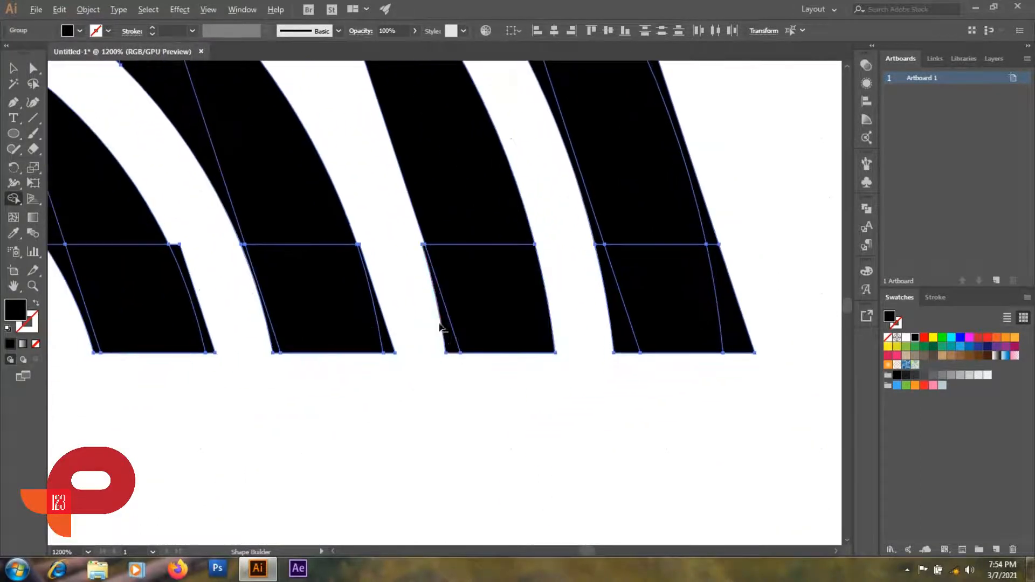
left_click(451, 346, "alt")
scroll(448, 388, "down", 3)
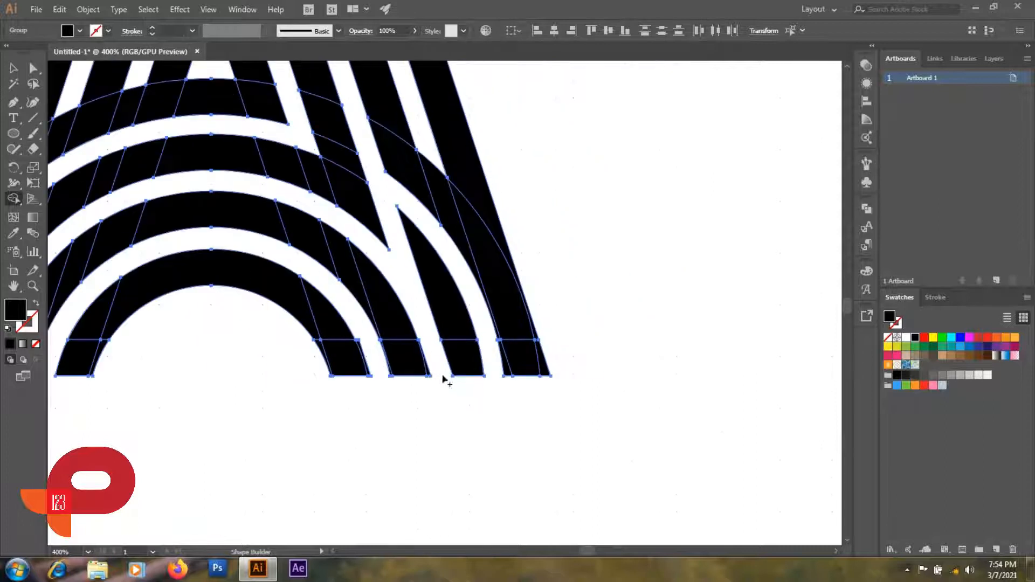
Undo the stripe cuts, recut the outermost arc gap across the right leg, and trim the slivers at the stripe feet
key("ctrl")
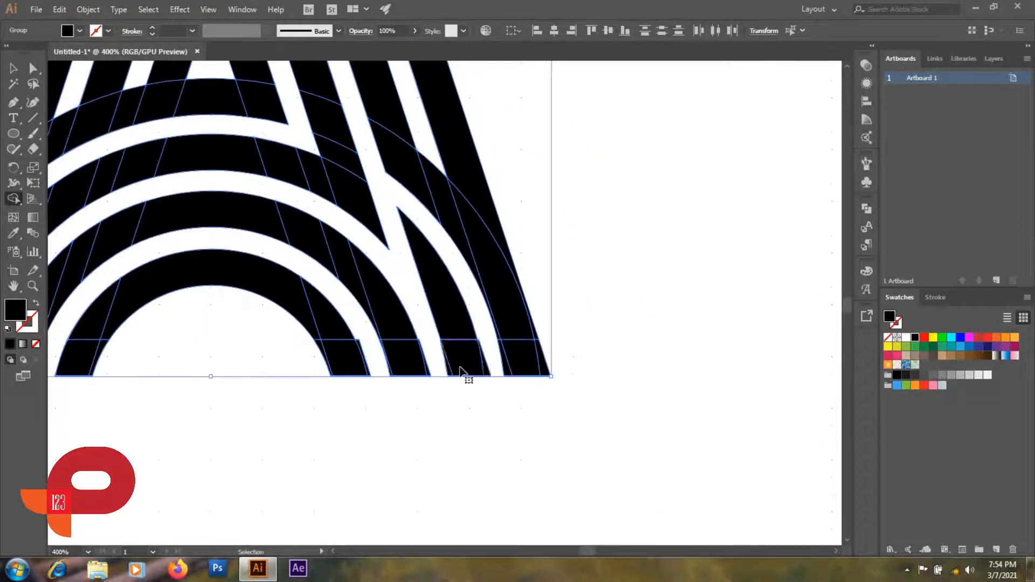
scroll(469, 353, "up", 1)
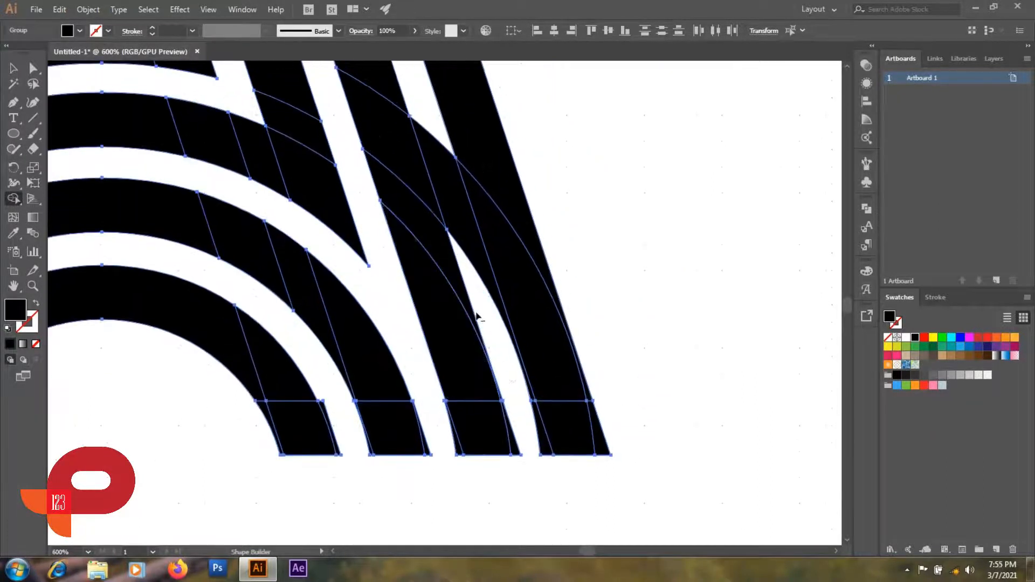
left_click(440, 246, "alt")
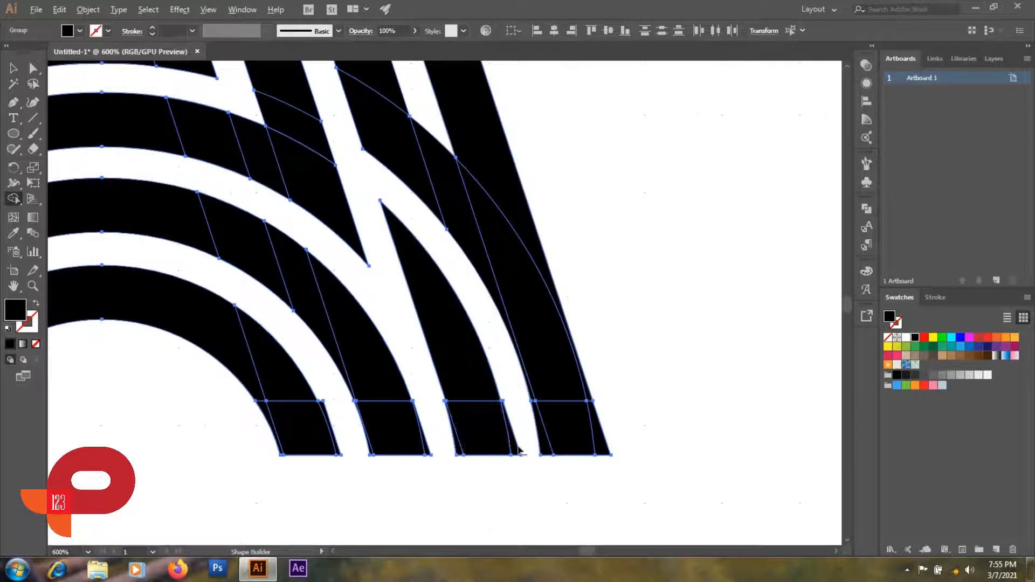
left_click_drag(536, 491, 531, 485)
scroll(448, 388, "up", 3)
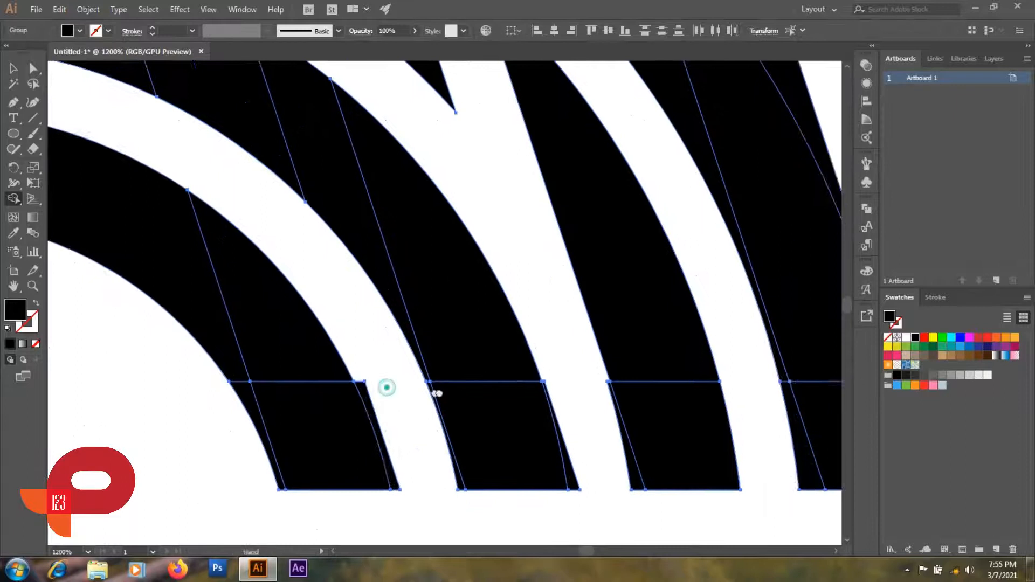
left_click(419, 402, "alt")
scroll(464, 411, "down", 2)
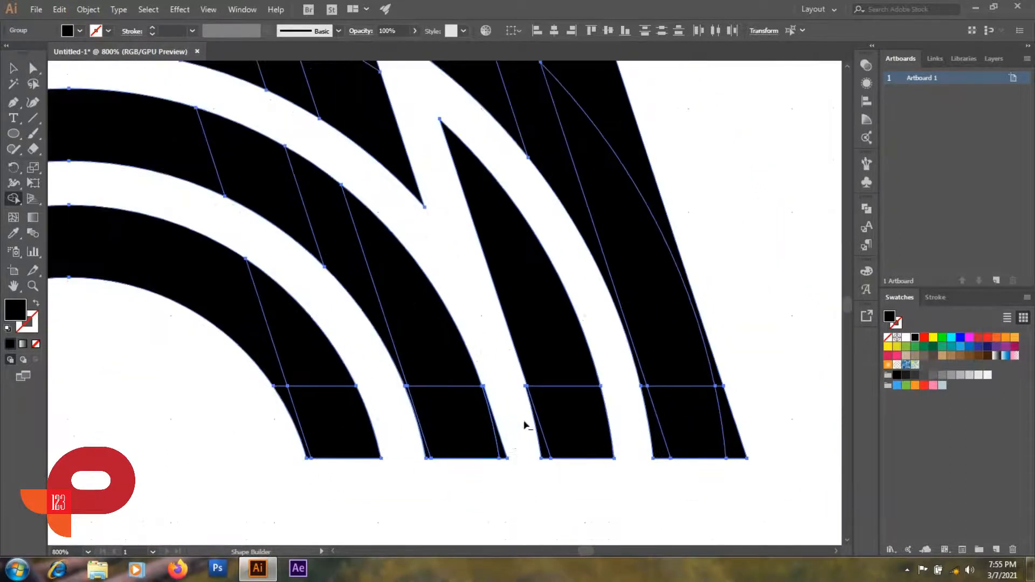
scroll(515, 430, "down", 3)
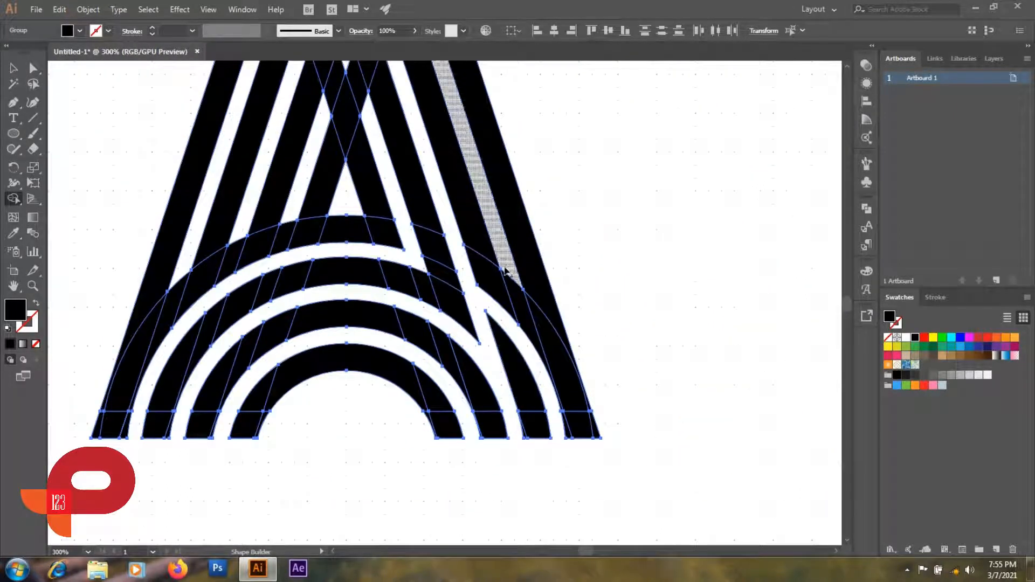
Try clearing the outermost slanted gap straight down, and undo the recent arc gap and sliver cuts on the right leg
scroll(561, 418, "up", 3)
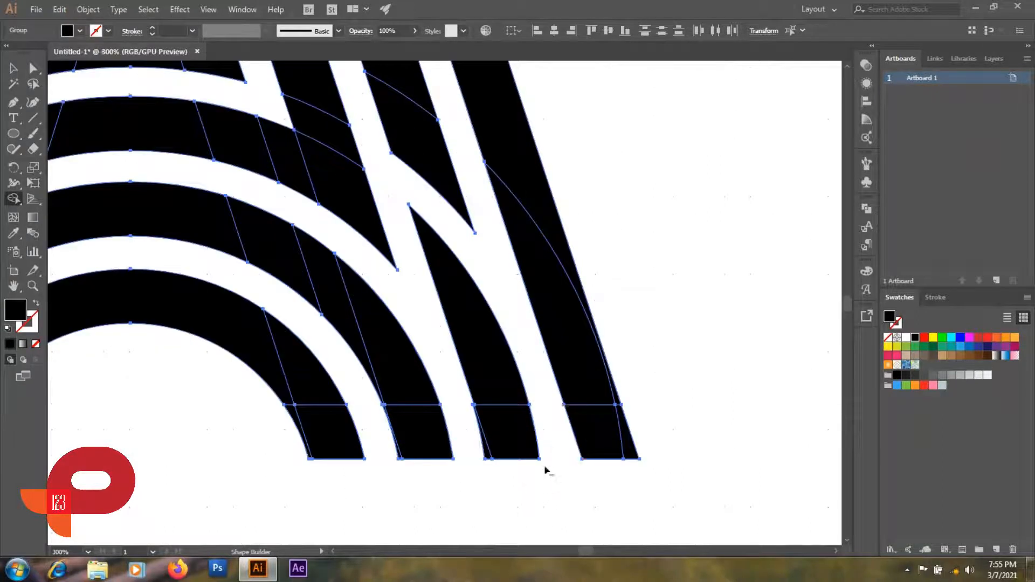
left_click(13, 67)
left_click_drag(398, 173, 444, 220)
key("ctrl+z")
key("ctrl+z")
key("ctrl+z")
scroll(462, 224, "down", 1)
Clear the right leg's outermost slanted gap straight down through the arcs to the baseline and deselect the artwork
left_click(18, 193)
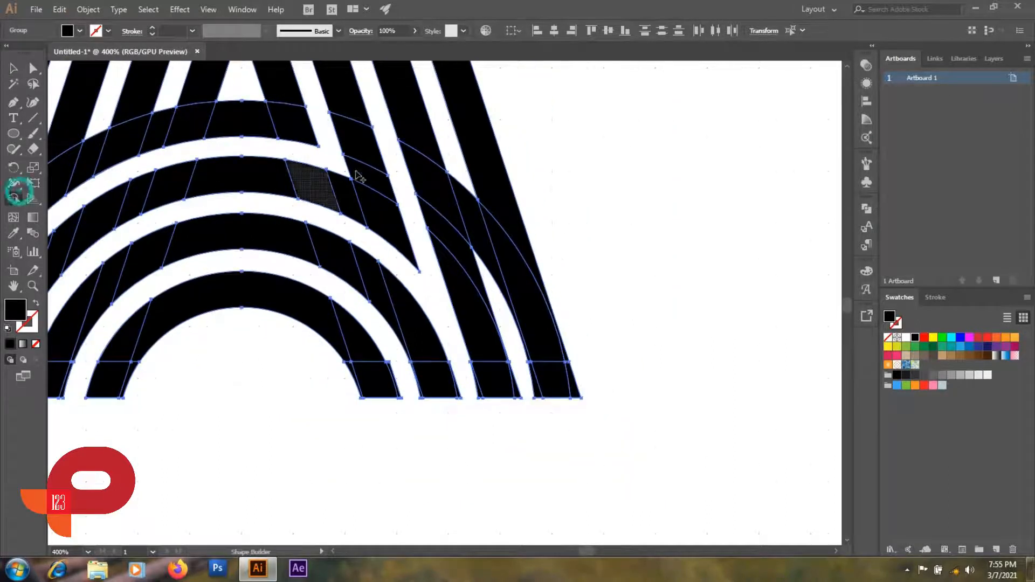
left_click_drag(460, 174, 463, 186)
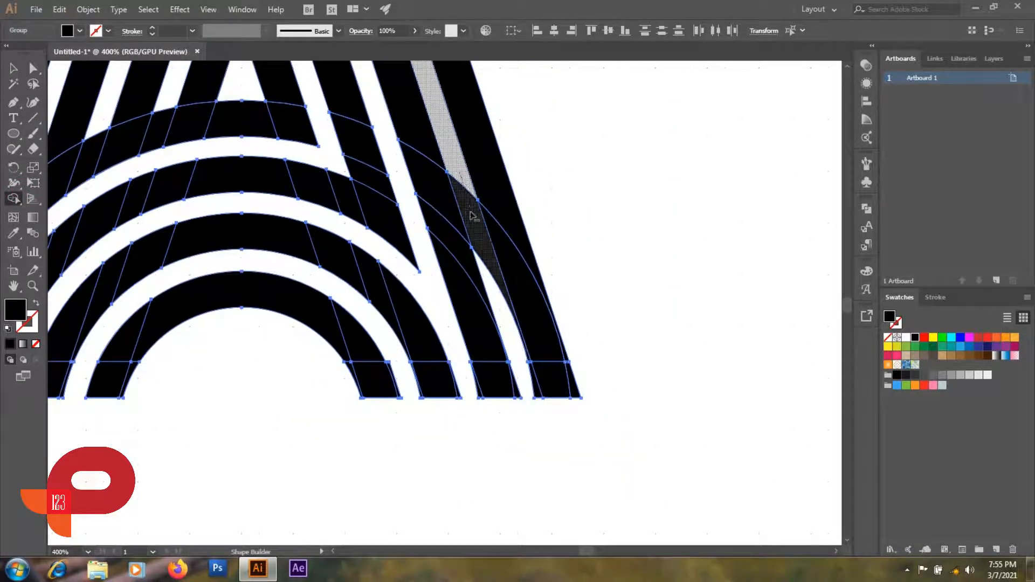
scroll(513, 265, "down", 4)
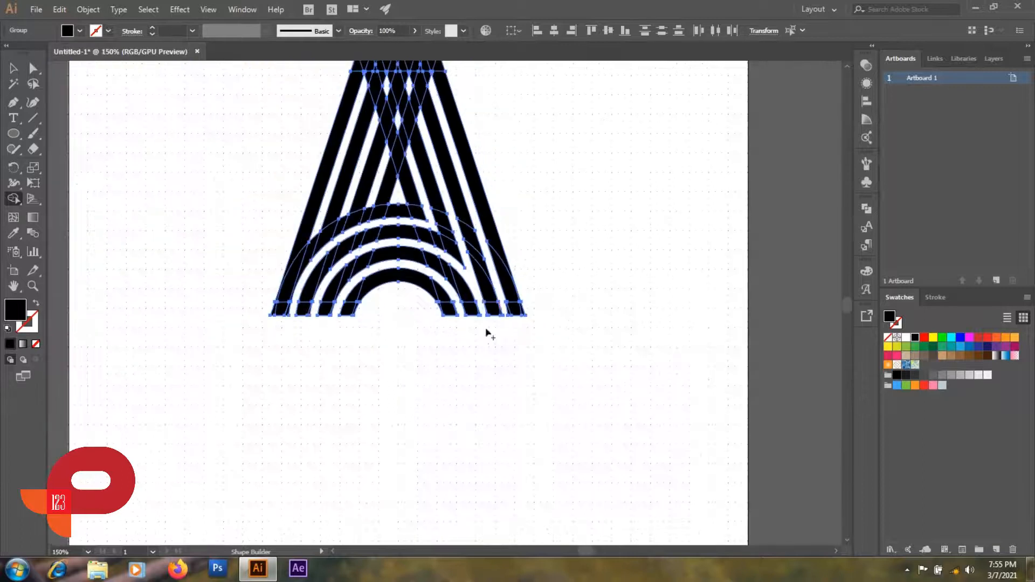
scroll(485, 331, "up", 4)
key("ctrl+1")
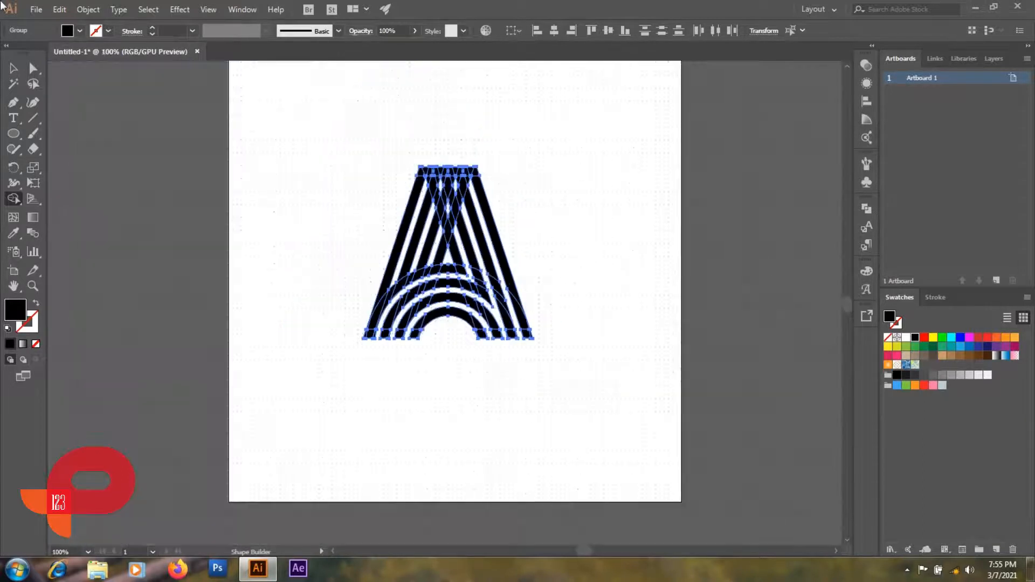
left_click(13, 68)
left_click(329, 199)
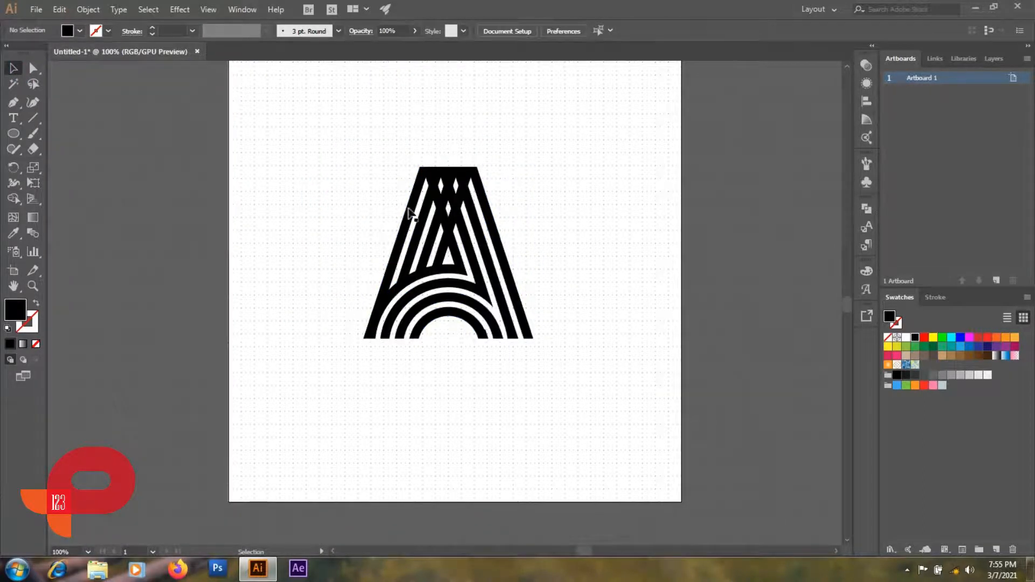
Extend the right leg's three slanted gaps up through the crossing stripes and upper bar to the letter's top edge with Shape Builder
scroll(408, 210, "up", 2)
left_click_drag(475, 228, 411, 284)
left_click(414, 283)
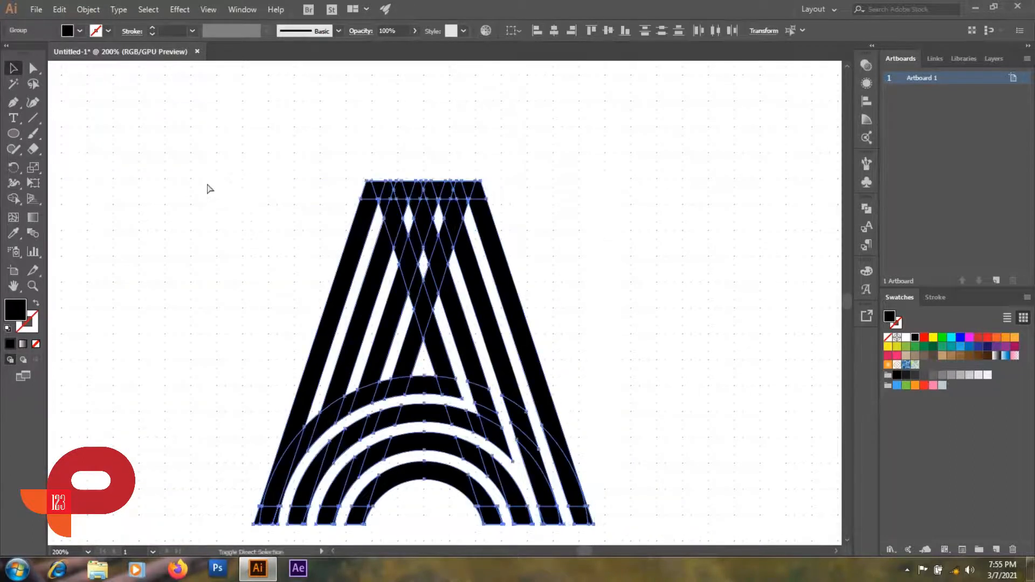
key("shift+m")
scroll(443, 284, "up", 2)
left_click_drag(420, 329, 373, 154)
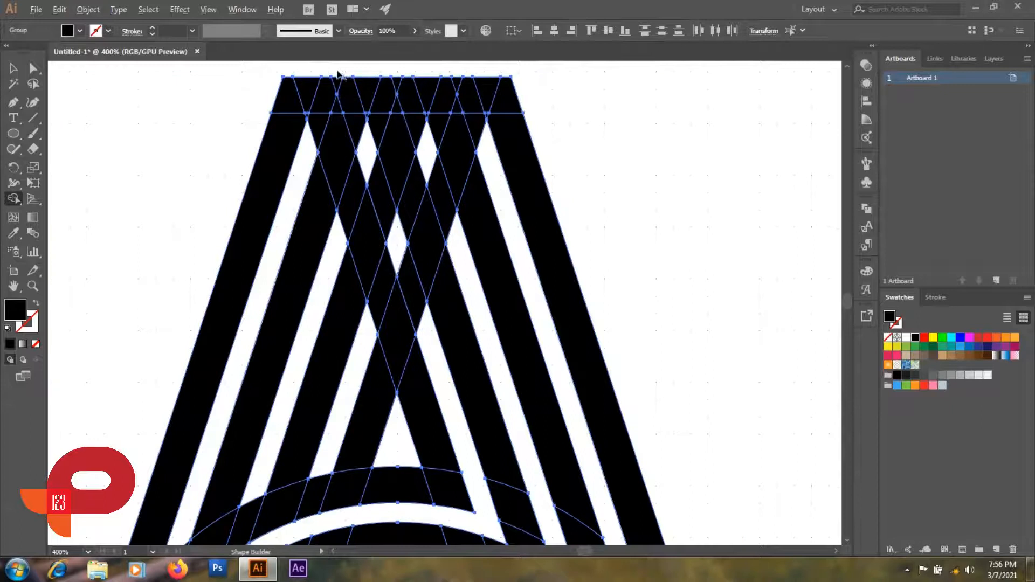
left_click_drag(399, 247, 407, 313)
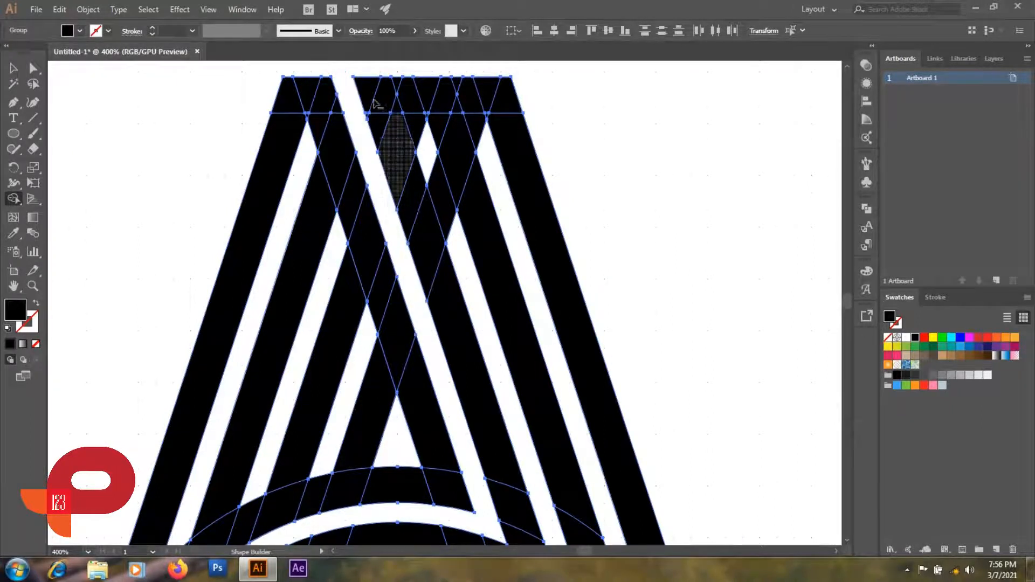
left_click_drag(420, 134, 426, 180)
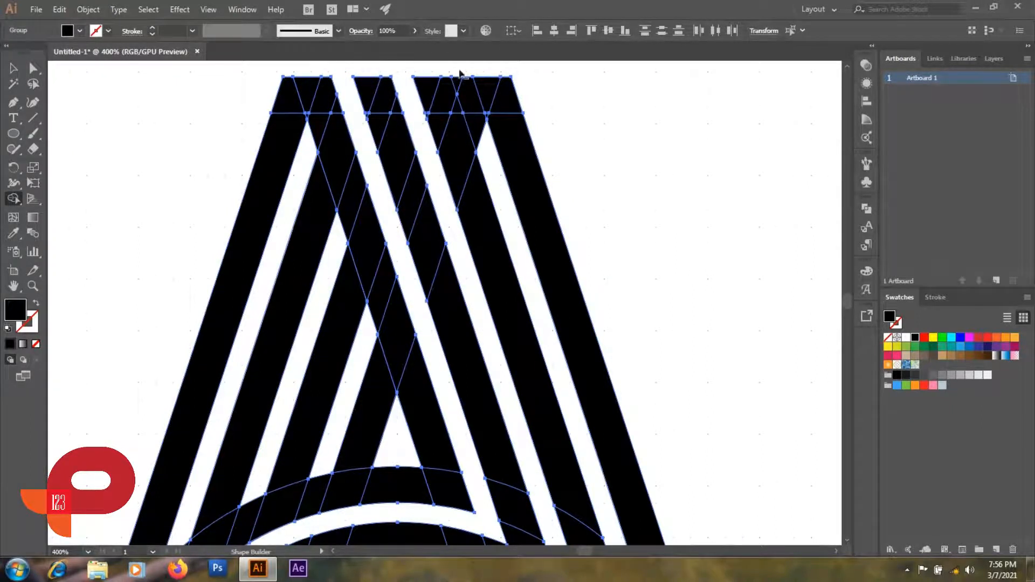
left_click_drag(476, 114, 488, 142)
left_click(13, 69)
left_click(93, 136)
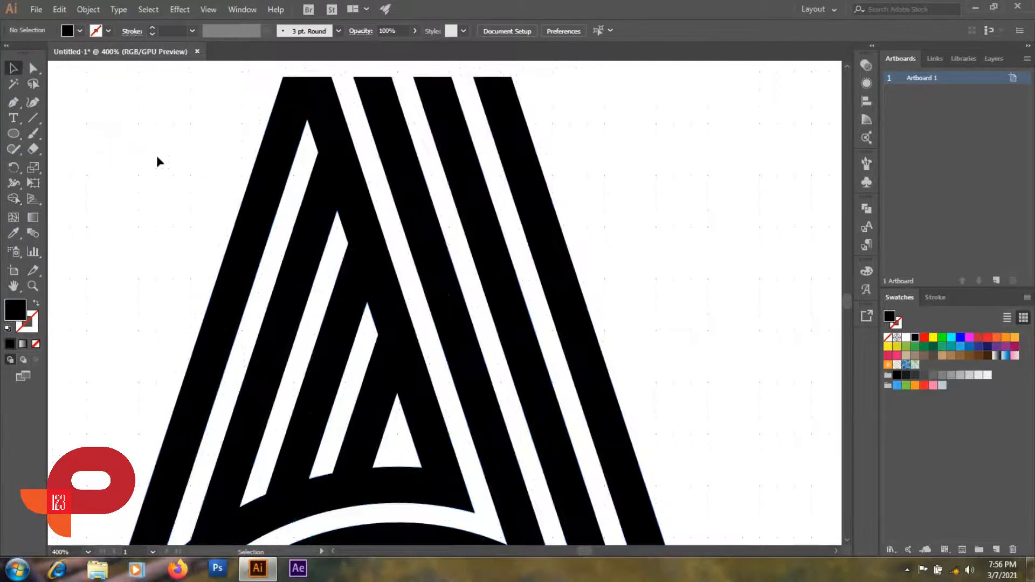
Select all the artwork and remove the protruding sliver at the innermost arc's right foot with Shape Builder
scroll(156, 154, "down", 3)
left_click_drag(292, 215, 404, 215)
scroll(447, 340, "up", 8)
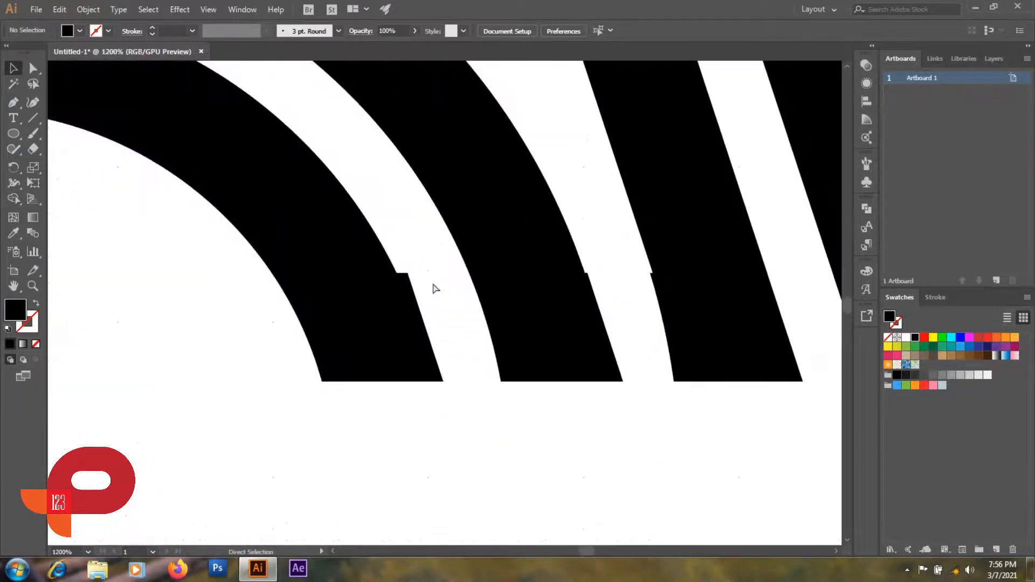
left_click(345, 254)
key("ctrl+shift+a")
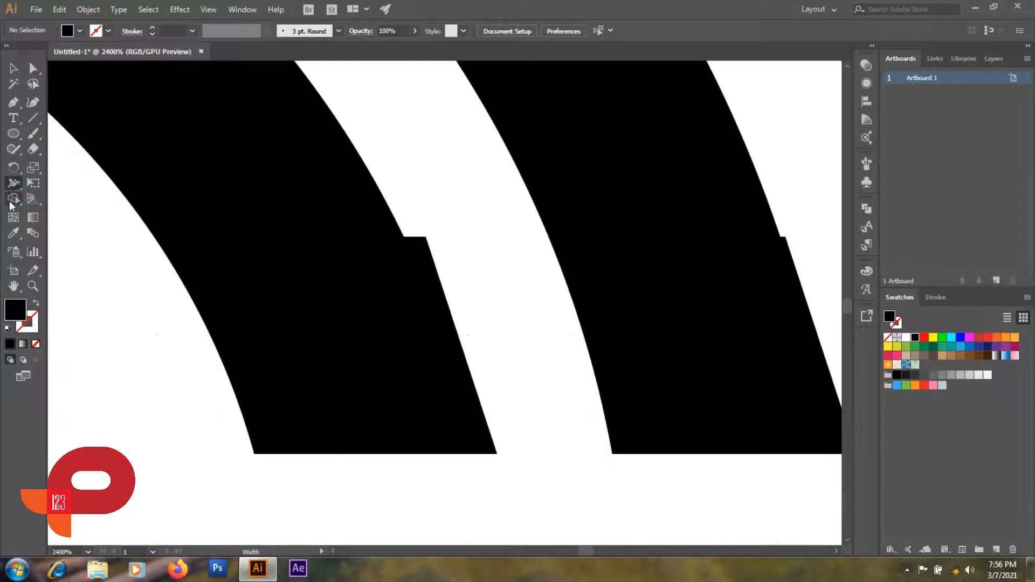
left_click(11, 201)
key("ctrl+a")
scroll(453, 231, "down", 1)
left_click(432, 235, "alt")
Remove the slivers at the second arc's right foot and along the third stripe's lower left edge
left_click_drag(476, 190, 345, 208)
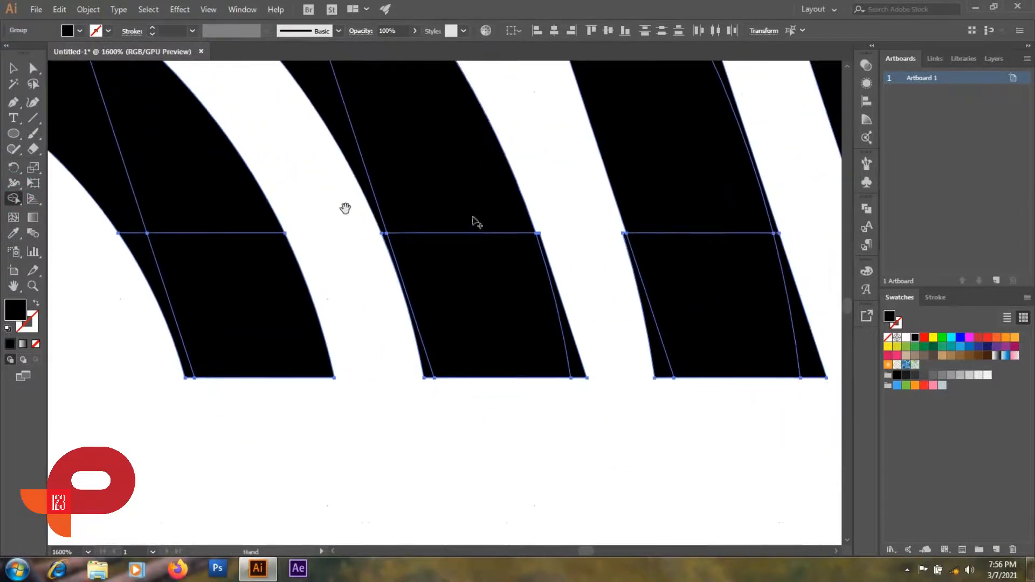
left_click(580, 355, "alt")
left_click(653, 353, "alt")
scroll(680, 323, "down", 2)
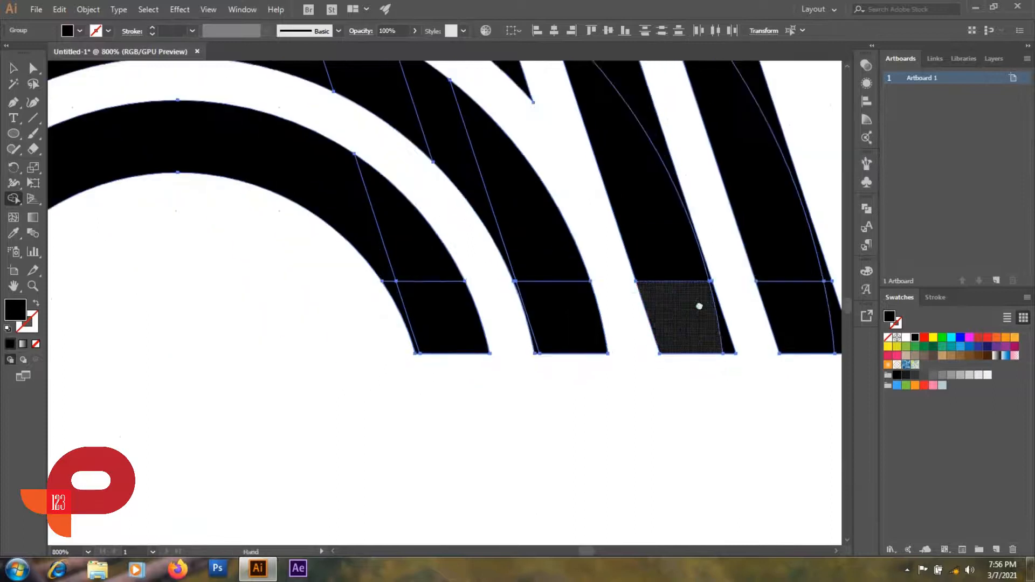
scroll(575, 245, "down", 2)
Undo the cut of the outermost slanted gap at the letter's top
left_click(14, 69)
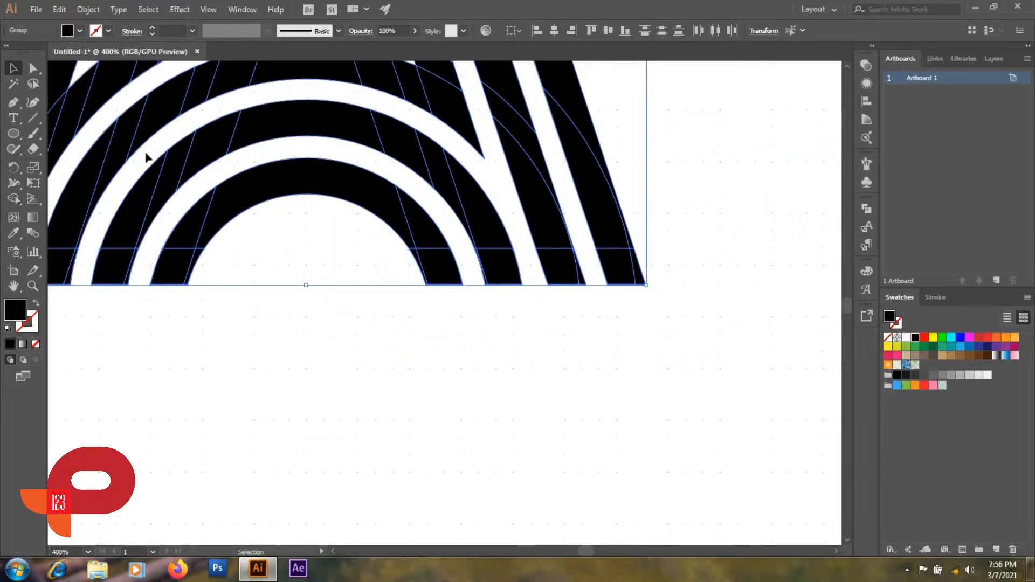
left_click(307, 150)
scroll(312, 137, "down", 3)
left_click_drag(302, 120, 320, 164)
left_click_drag(327, 142, 349, 192)
left_click_drag(363, 159, 389, 267)
key("ctrl+z")
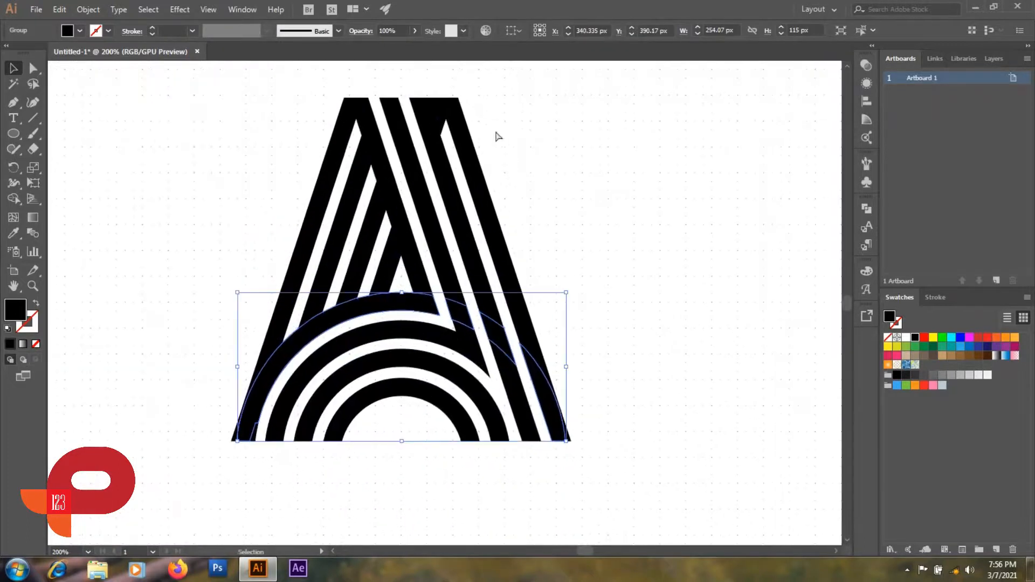
Select all the artwork, recut the right leg's outermost slanted gap through the top edge with Shape Builder, and deselect
left_click(494, 135)
key("ctrl+a")
left_click(13, 198)
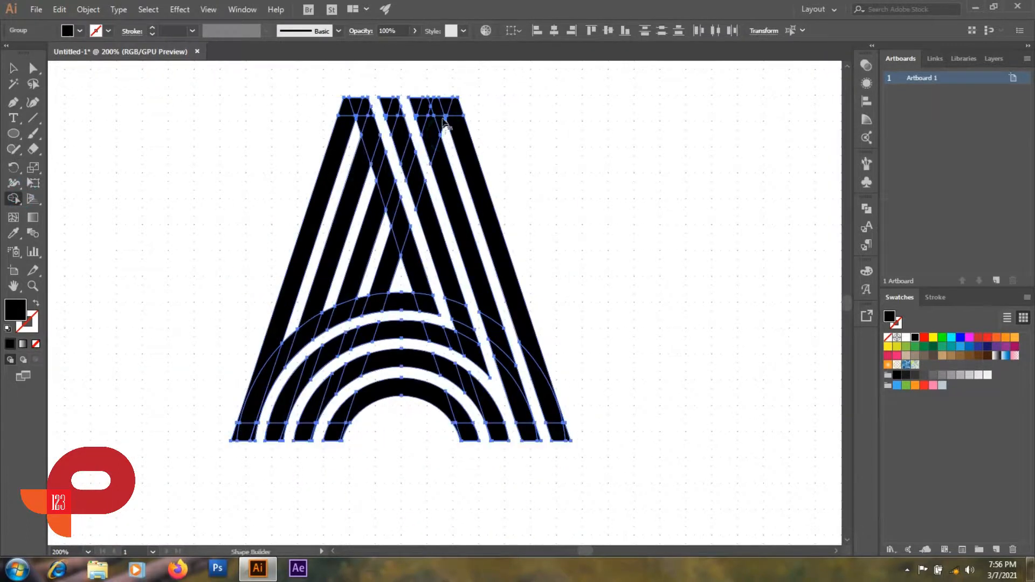
left_click(14, 69)
left_click(109, 127)
scroll(115, 127, "down", 2)
left_click_drag(222, 160, 414, 215)
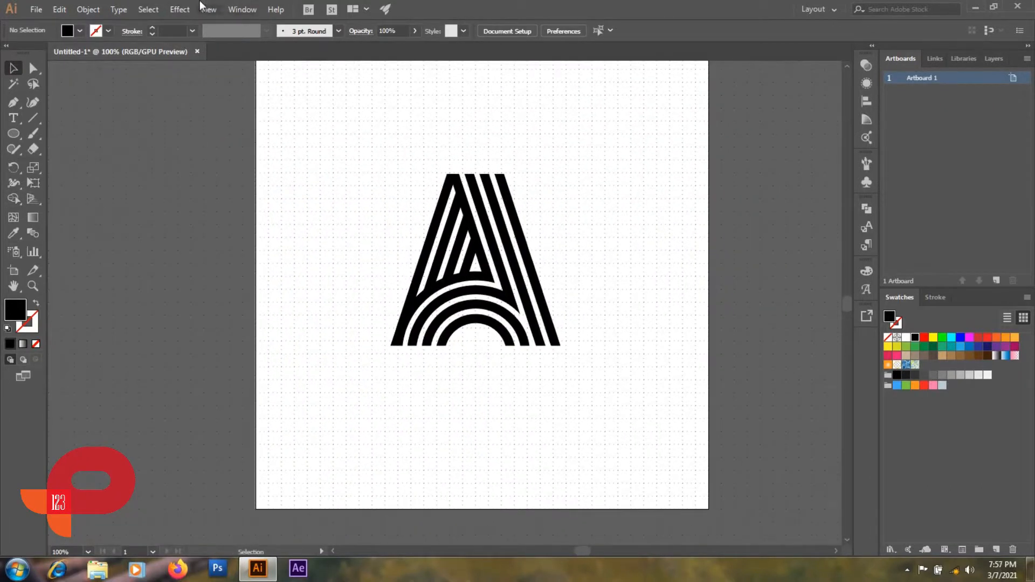